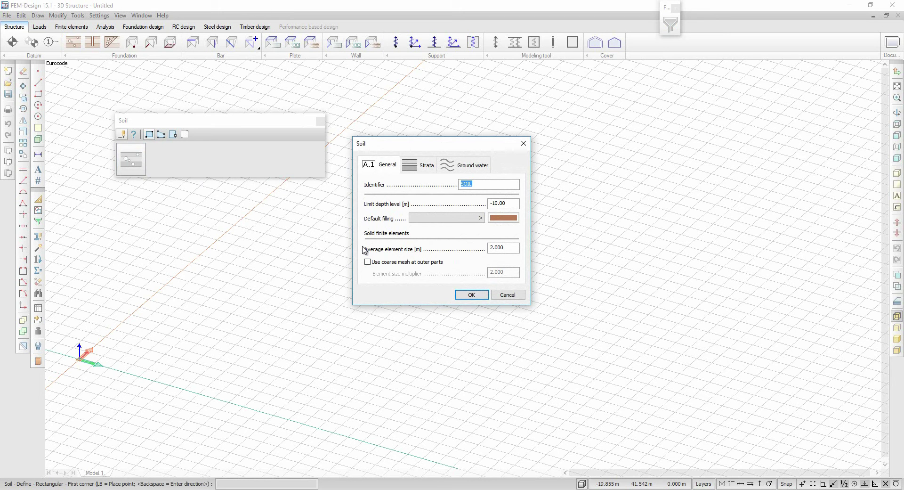
# Review the general, strata and ground water settings of the soil definition
pyautogui.click(425, 166)
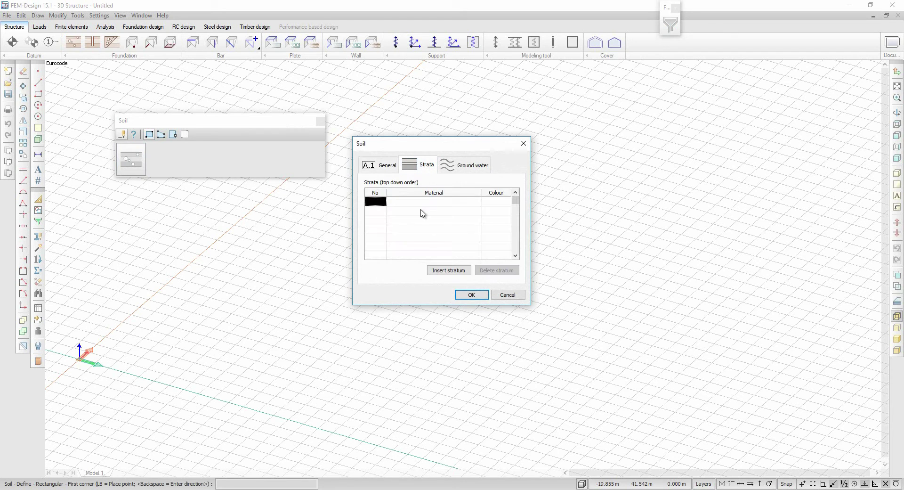
pyautogui.click(455, 168)
pyautogui.click(381, 166)
pyautogui.click(417, 169)
# Open the definition of a new soil library material from the first stratum row
pyautogui.click(408, 203)
pyautogui.click(407, 202)
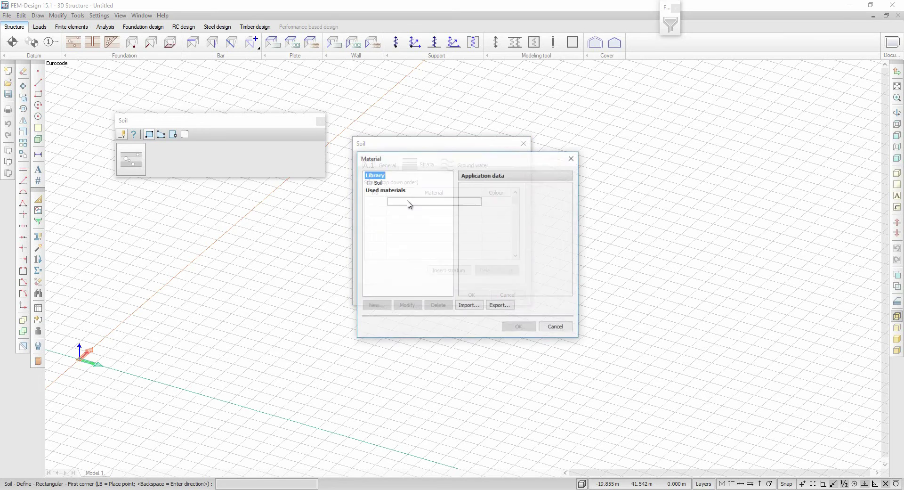
pyautogui.click(377, 182)
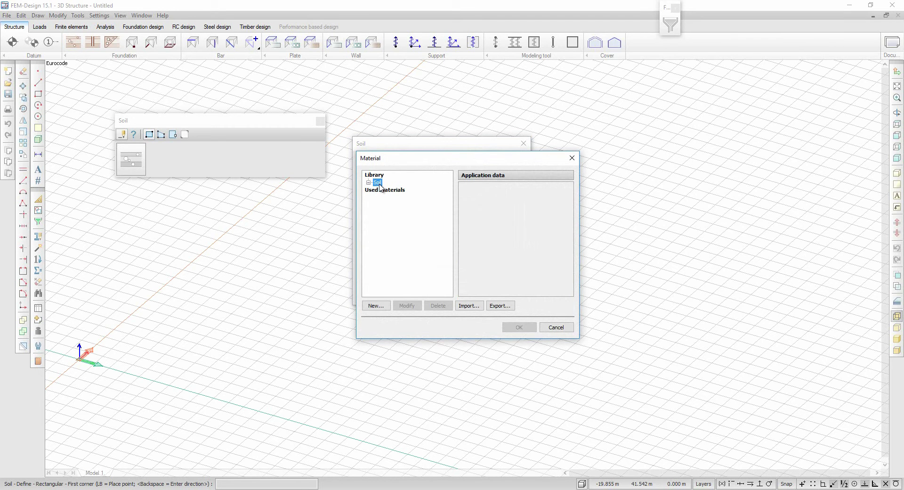
pyautogui.click(381, 305)
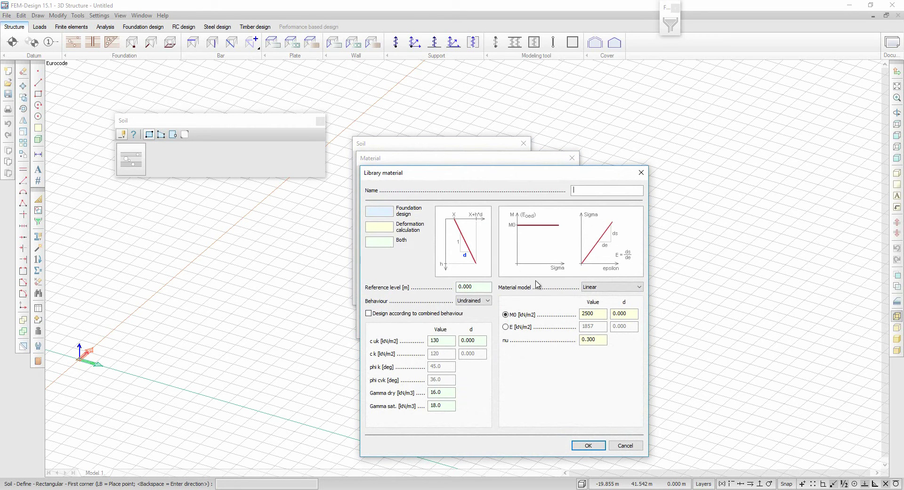
# Compare the parameters of the Over consolidated, Generic and Linear soil material models and leave the soil definition without saving
pyautogui.click(600, 288)
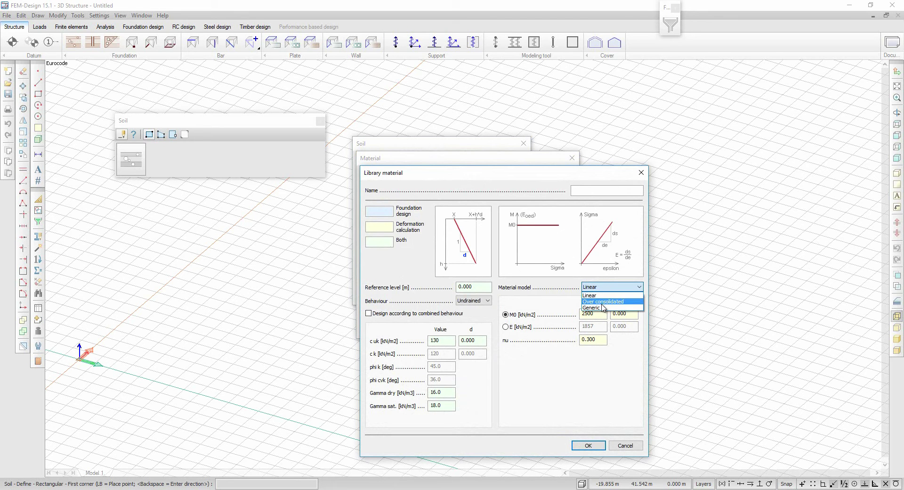
pyautogui.click(603, 301)
pyautogui.click(605, 288)
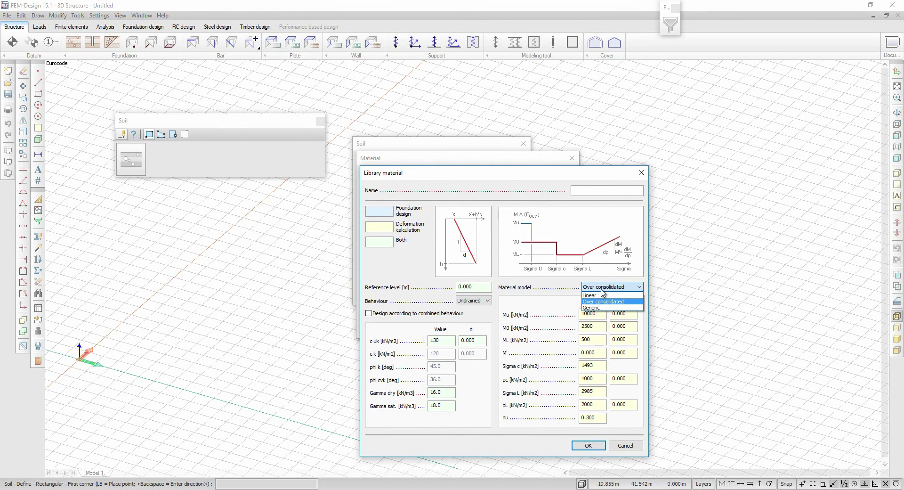
pyautogui.click(604, 307)
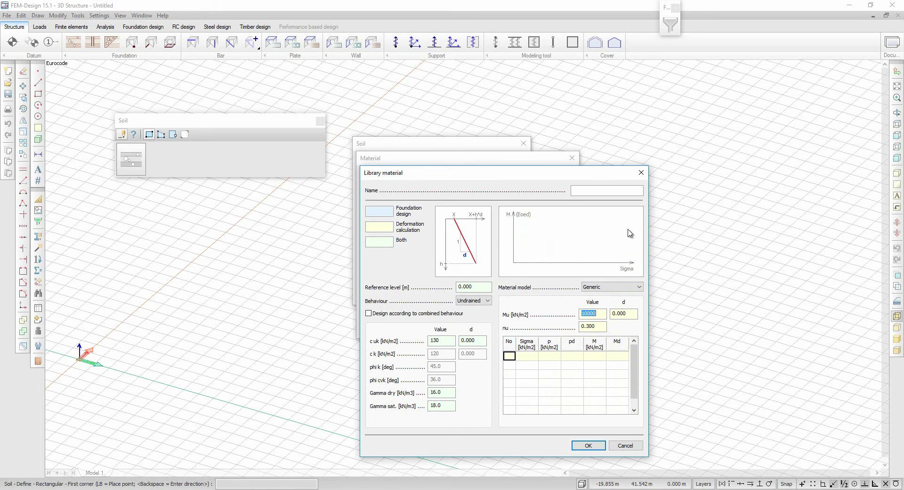
pyautogui.click(612, 288)
pyautogui.click(609, 299)
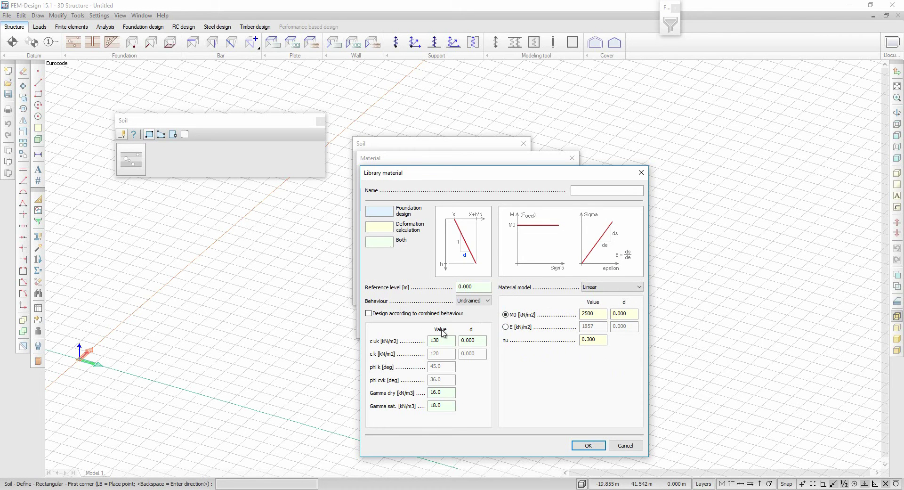
pyautogui.click(623, 445)
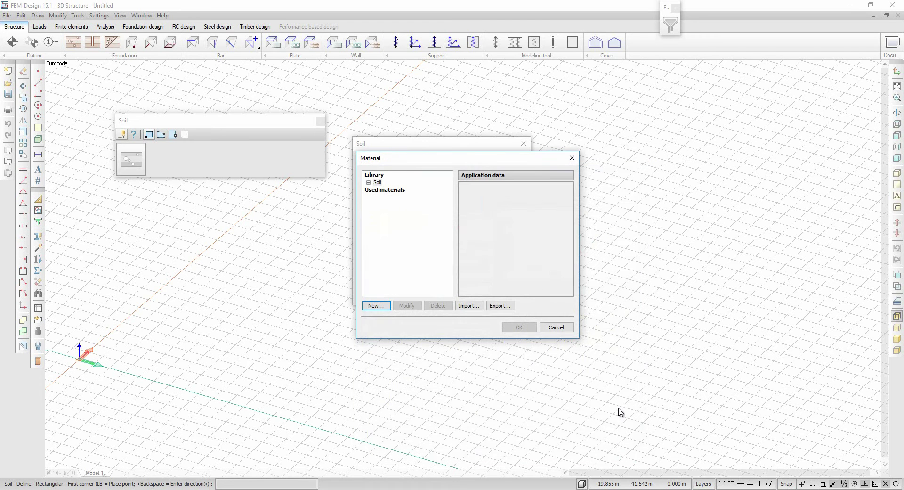
pyautogui.click(565, 328)
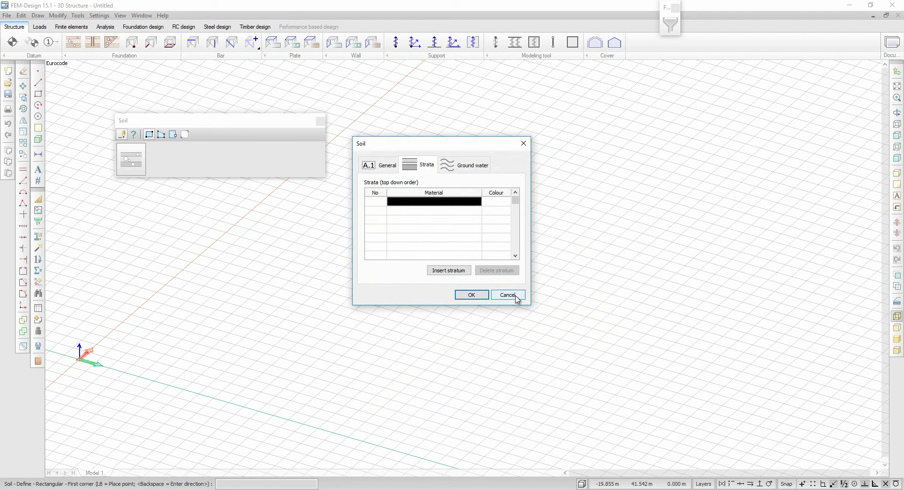
pyautogui.click(508, 295)
pyautogui.click(320, 123)
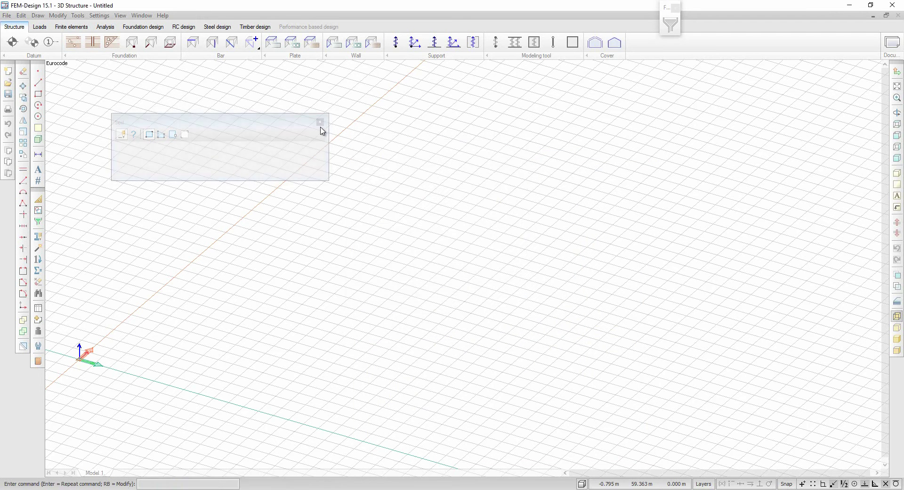
# Examine the general settings for an isolated foundation, including bedding and insulation, and leave the command without placing one
pyautogui.click(132, 47)
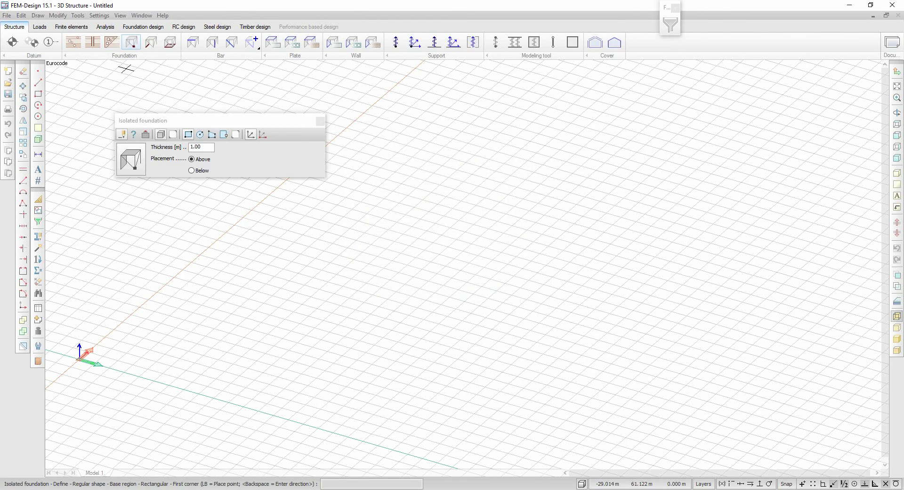
pyautogui.click(131, 153)
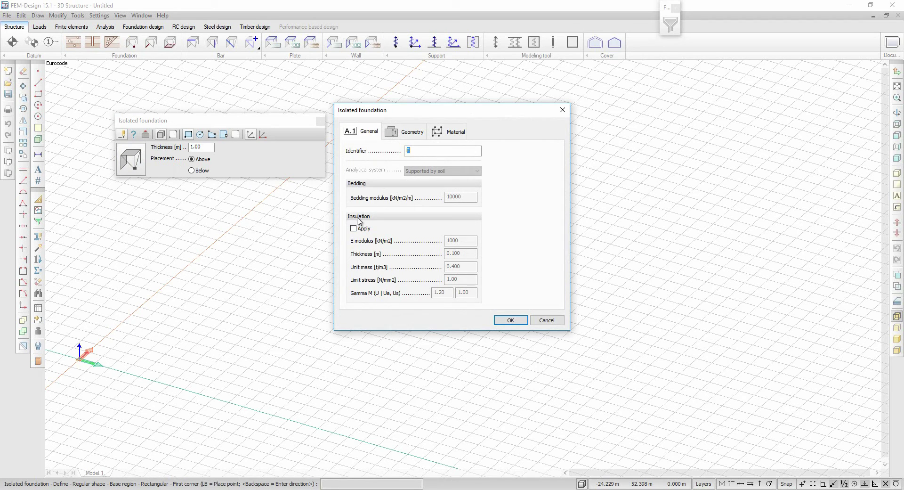
pyautogui.click(554, 320)
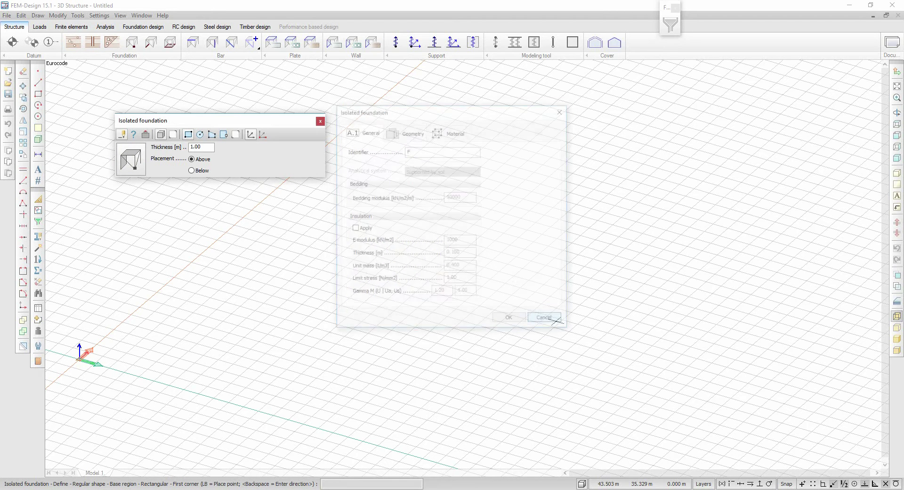
pyautogui.click(320, 121)
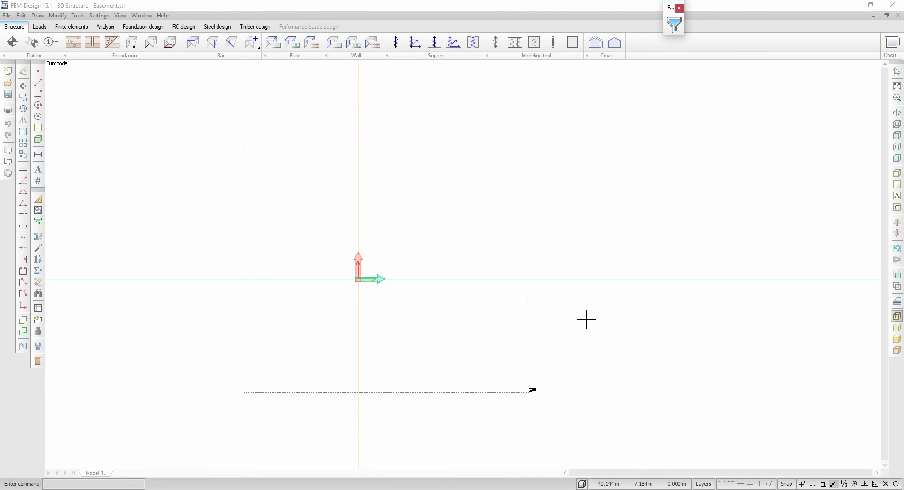
# Set up a foundation slab with thickness t1 of 0.3 m, keeping soil removal above the slab and C25/30 concrete
pyautogui.click(170, 42)
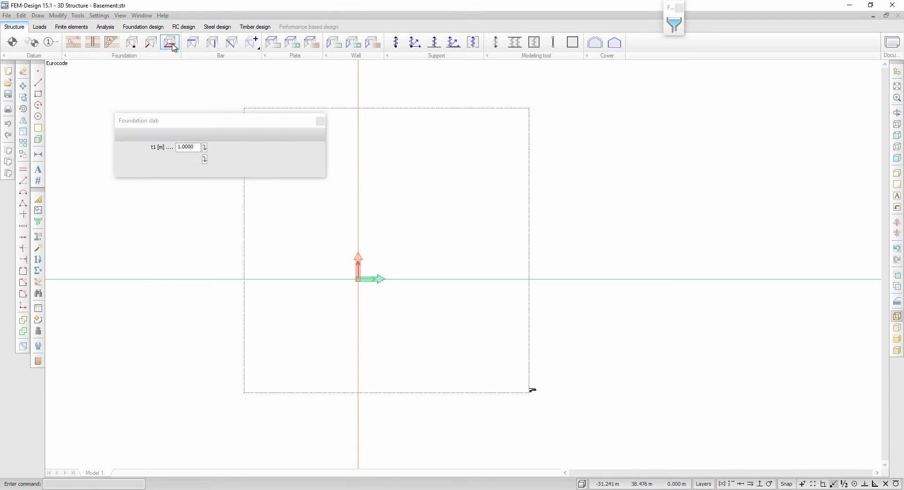
pyautogui.moveTo(177, 121); pyautogui.dragTo(136, 147)
pyautogui.write('0.3')
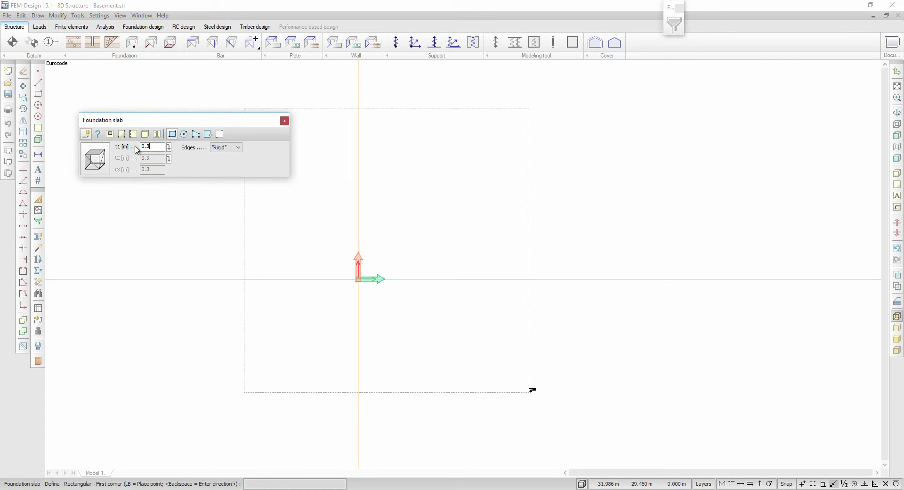
pyautogui.click(96, 168)
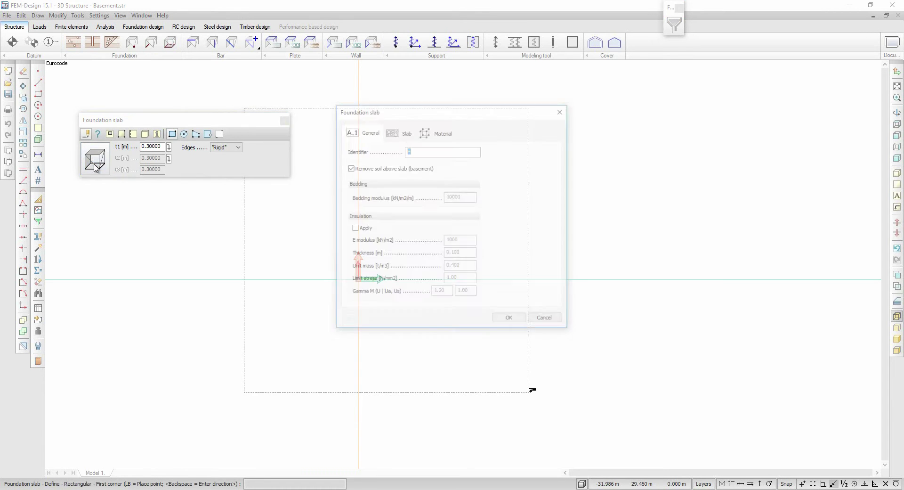
pyautogui.moveTo(380, 112); pyautogui.dragTo(409, 112)
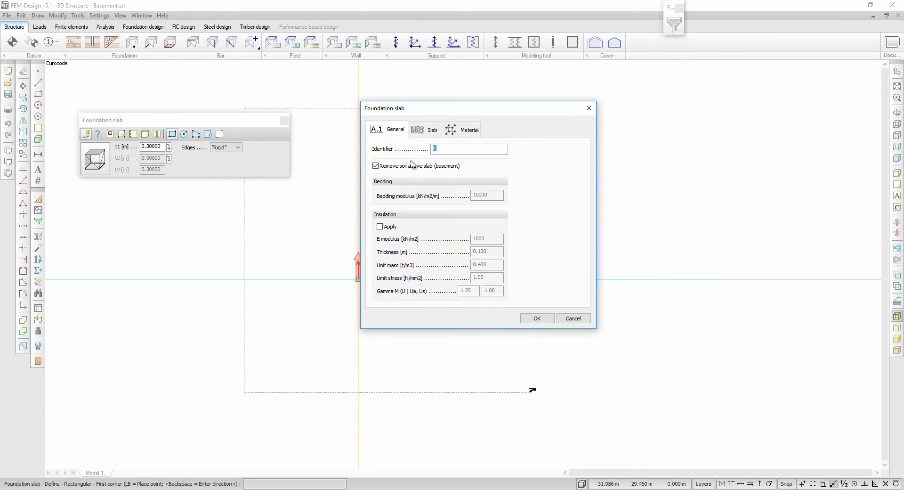
pyautogui.click(426, 130)
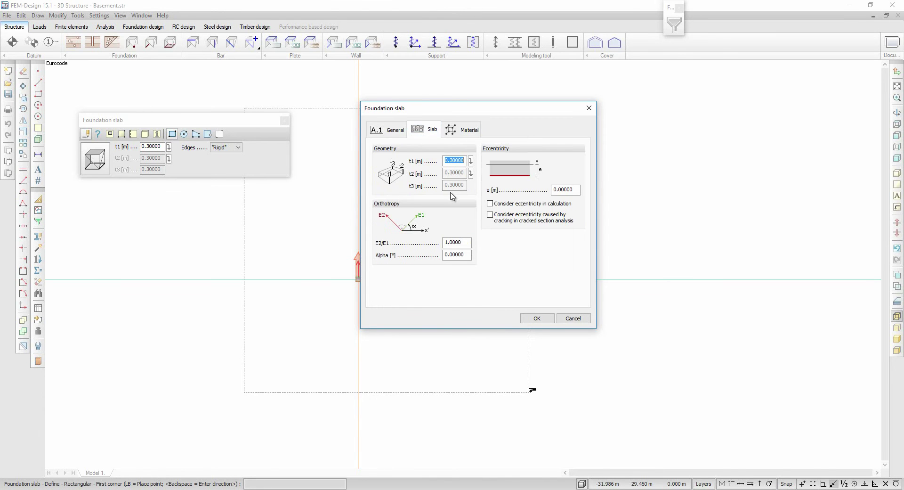
pyautogui.click(465, 129)
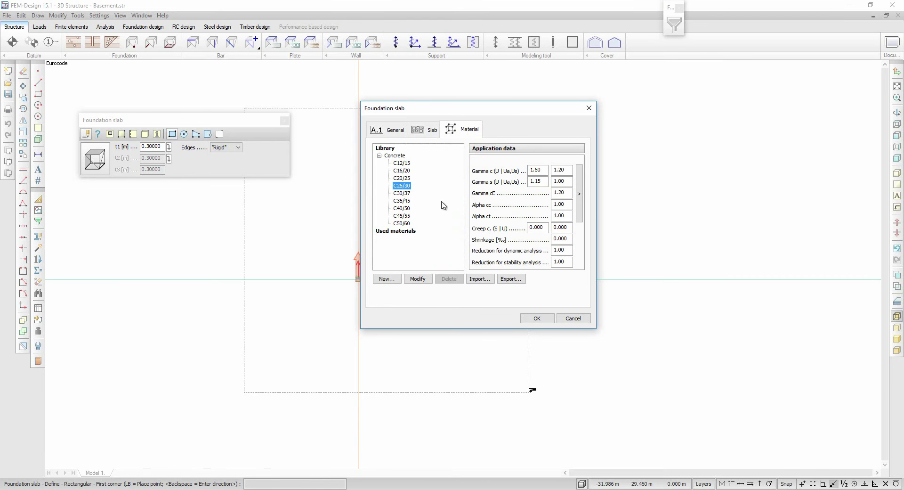
pyautogui.click(536, 318)
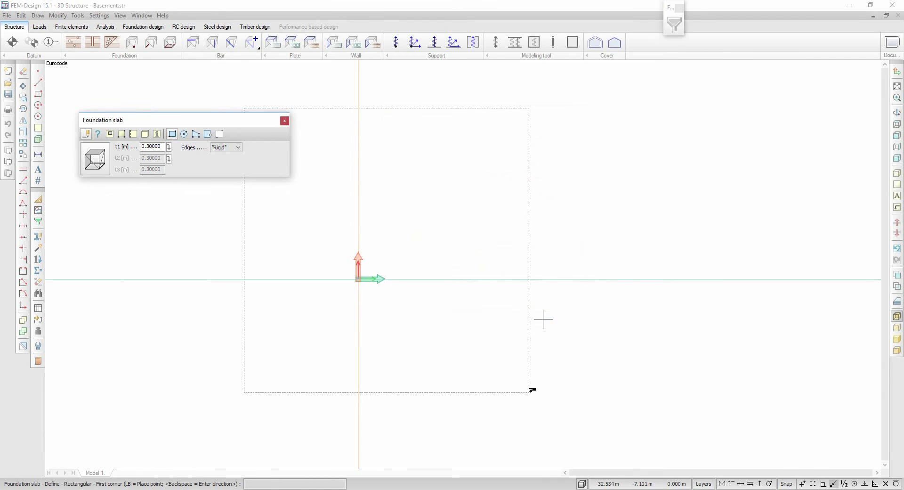
# Place the rectangular foundation slab with corners at 0, 0, -3 and 10, 10, -3 and check it in 3D
pyautogui.write('0 0 -3')
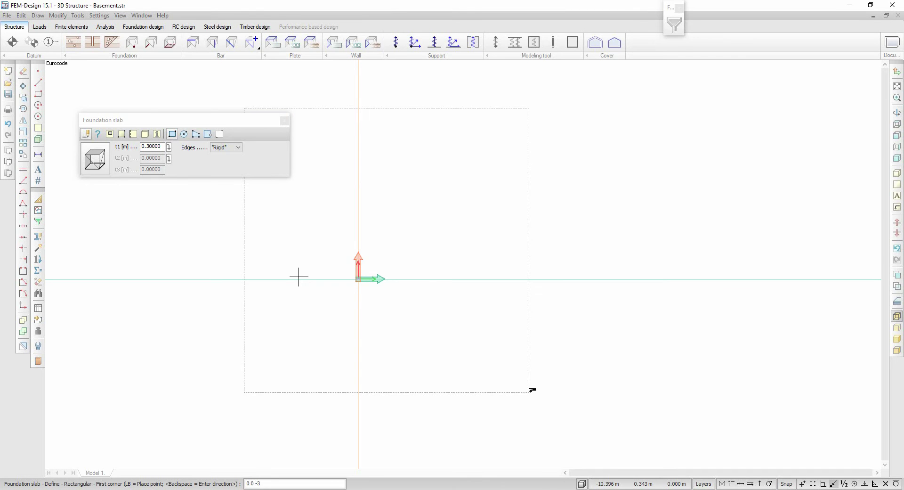
pyautogui.press('Return')
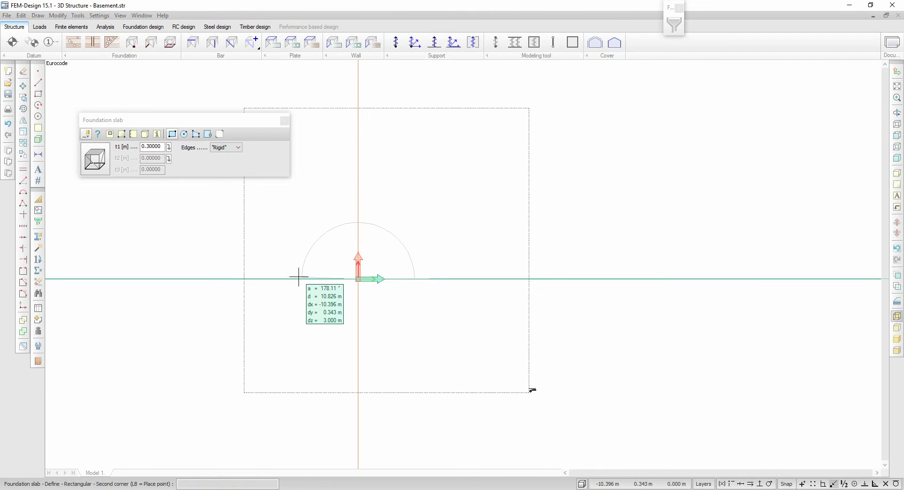
pyautogui.write('10 10 -3')
pyautogui.press('Return')
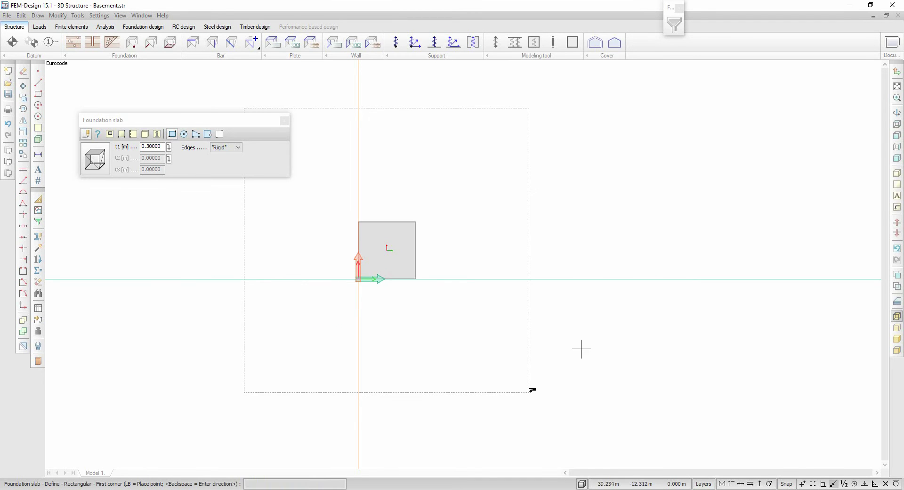
pyautogui.hotkey('ctrl', 'r')
pyautogui.moveTo(565, 332); pyautogui.dragTo(552, 170)
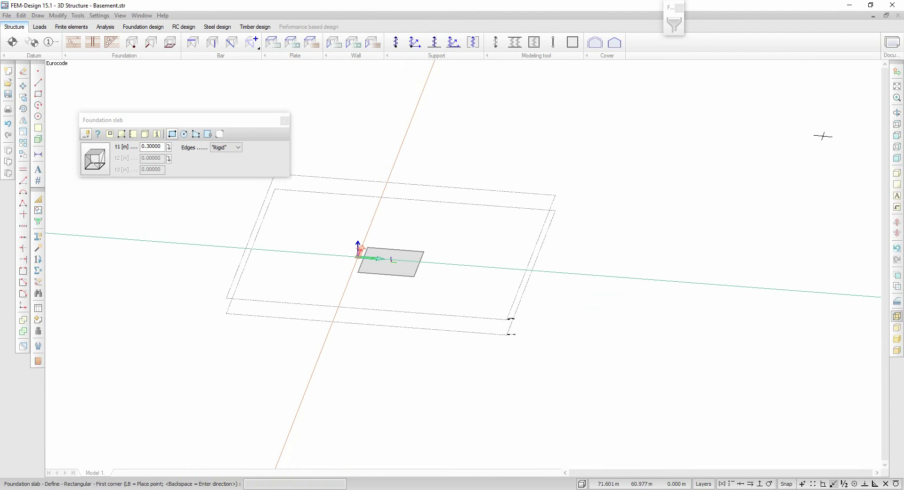
# Create a new soil library material named Mg:sa for the first stratum and set its behaviour to Drained
pyautogui.click(897, 123)
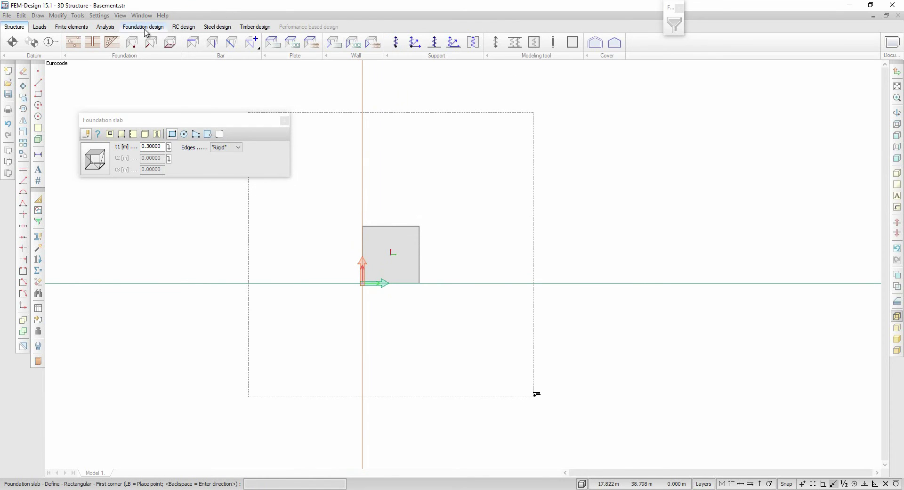
pyautogui.click(74, 44)
pyautogui.click(95, 168)
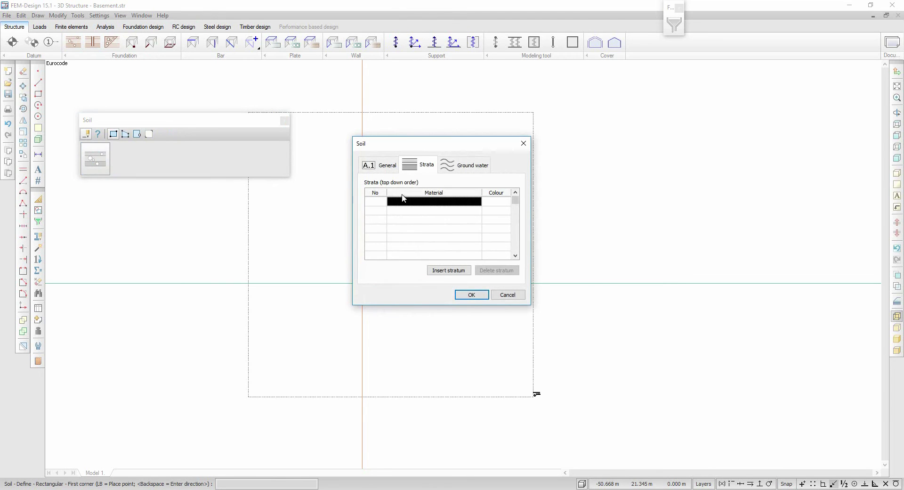
pyautogui.click(445, 205)
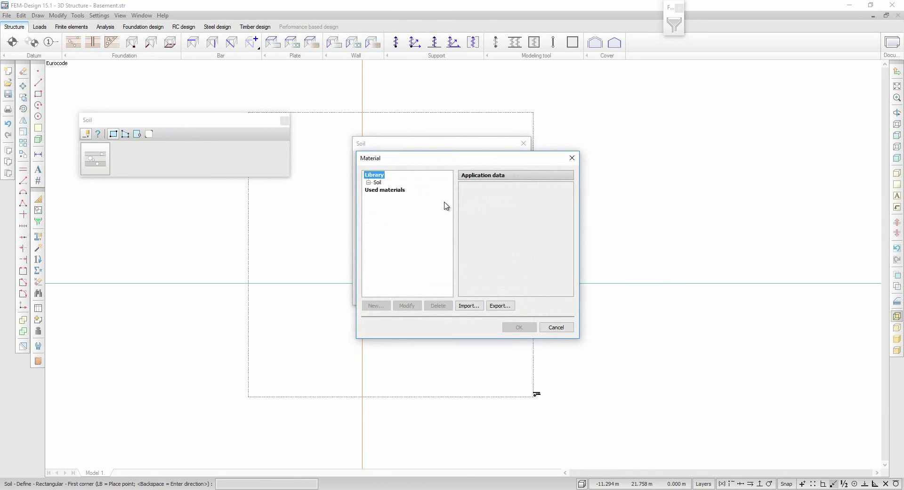
pyautogui.click(378, 183)
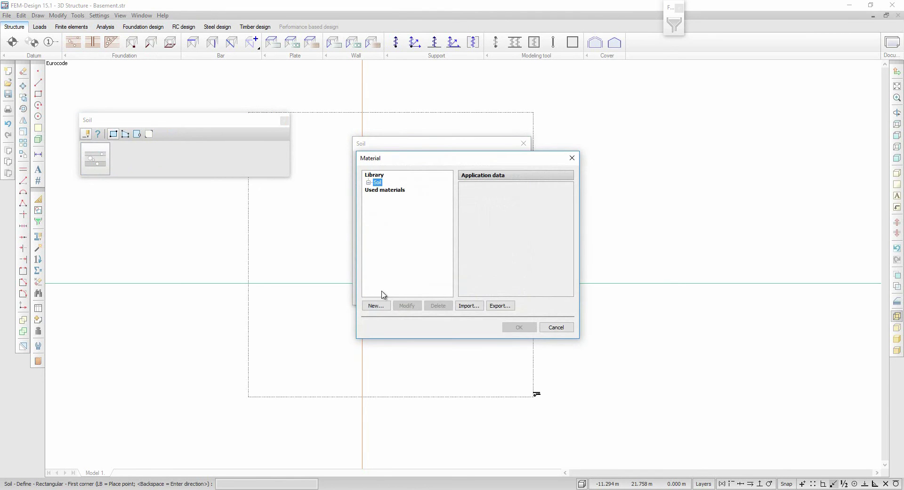
pyautogui.click(375, 306)
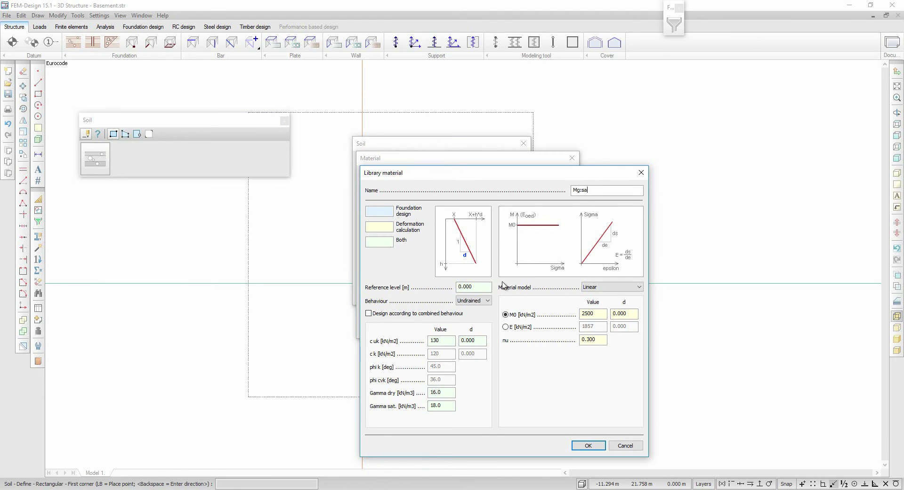
pyautogui.click(485, 300)
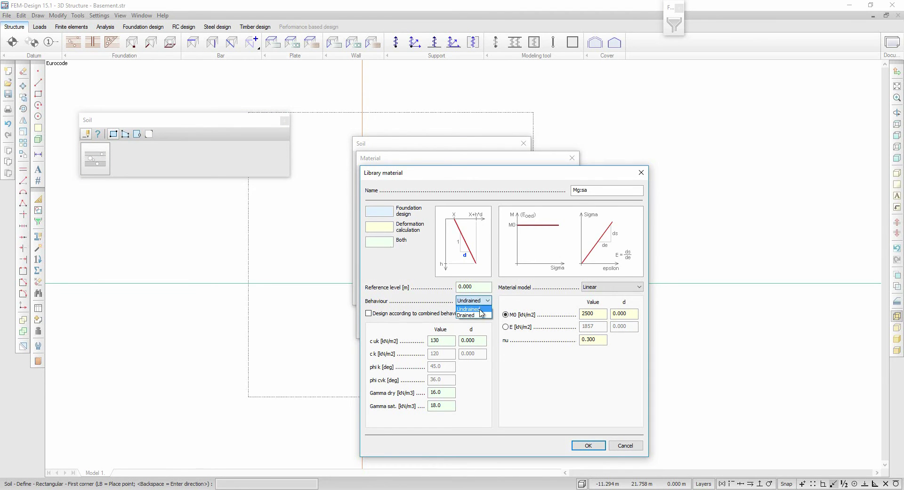
pyautogui.click(469, 314)
# Set the Mg:sa strength and weight values to c k 0, phi k 36, Gamma dry 18 and Gamma sat. 21
pyautogui.doubleClick(444, 352)
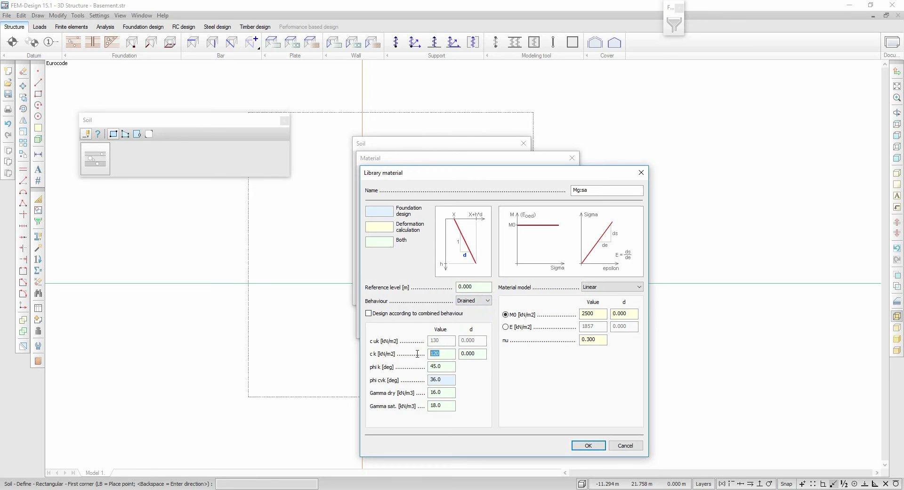
pyautogui.write('0')
pyautogui.press('Tab')
pyautogui.write('3')
pyautogui.press('Tab')
pyautogui.press('Tab')
pyautogui.write('1')
pyautogui.press('Tab')
pyautogui.write('21')
pyautogui.press('Return')
pyautogui.click(446, 405)
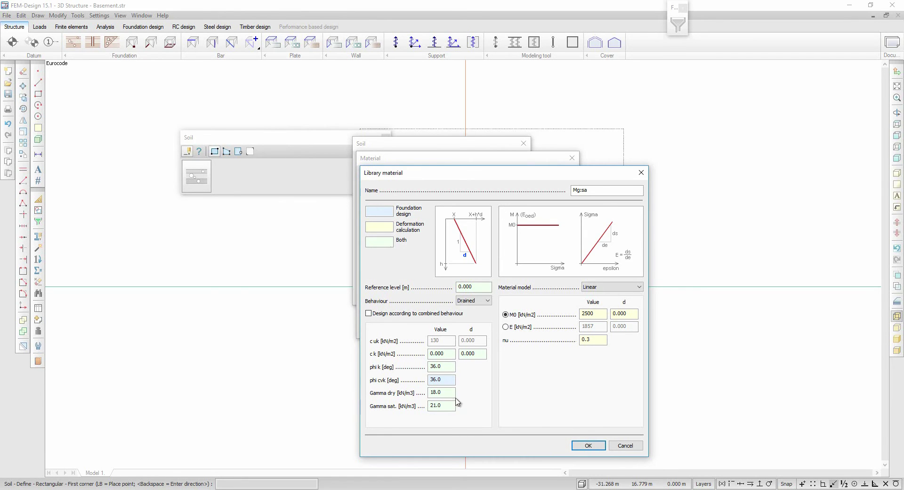
# Set the linear deformation parameters of Mg:sa to M0 20000 kN/m2 and nu 0.25
pyautogui.click(506, 326)
pyautogui.moveTo(598, 326); pyautogui.dragTo(580, 326)
pyautogui.write('25')
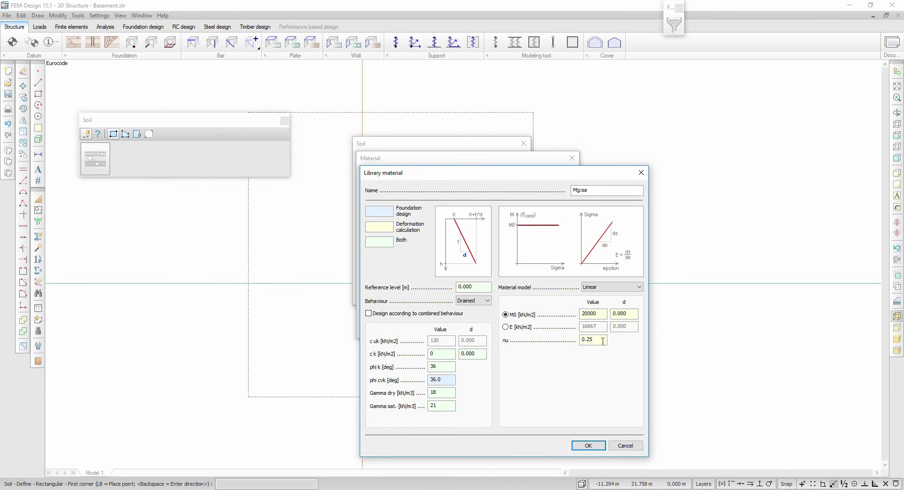
# Save the Mg:sa material and create a new soil material named siCl with the Over consolidated model and Drained behaviour
pyautogui.click(589, 445)
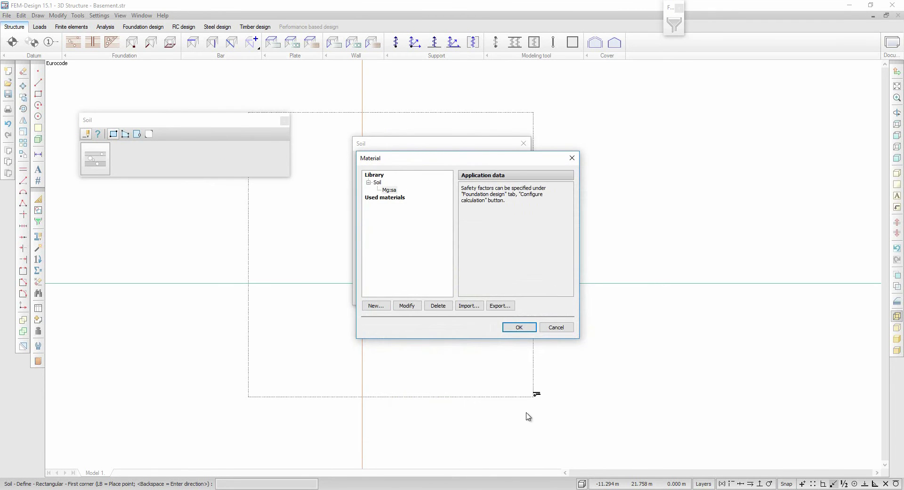
pyautogui.click(377, 182)
pyautogui.click(378, 306)
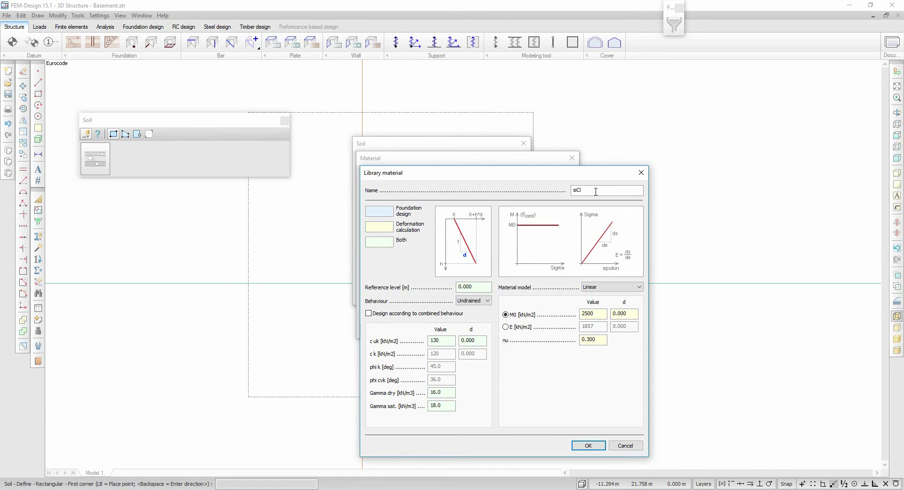
pyautogui.click(629, 288)
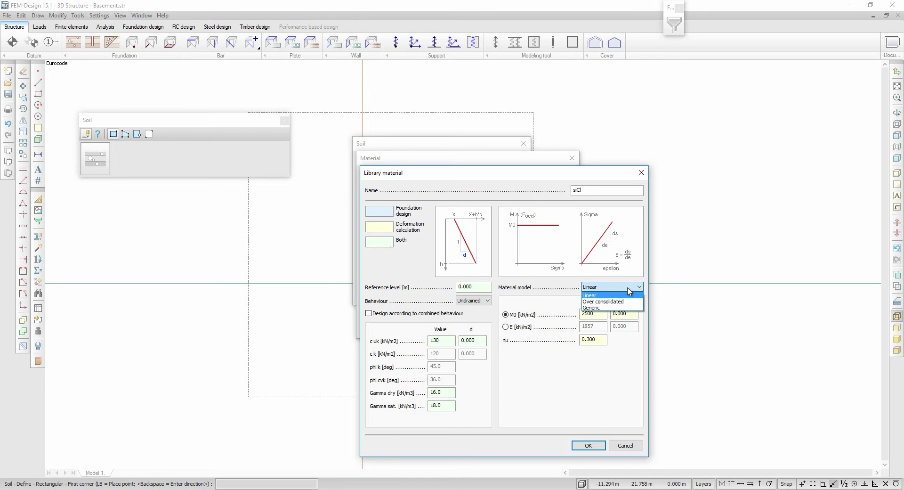
pyautogui.click(624, 301)
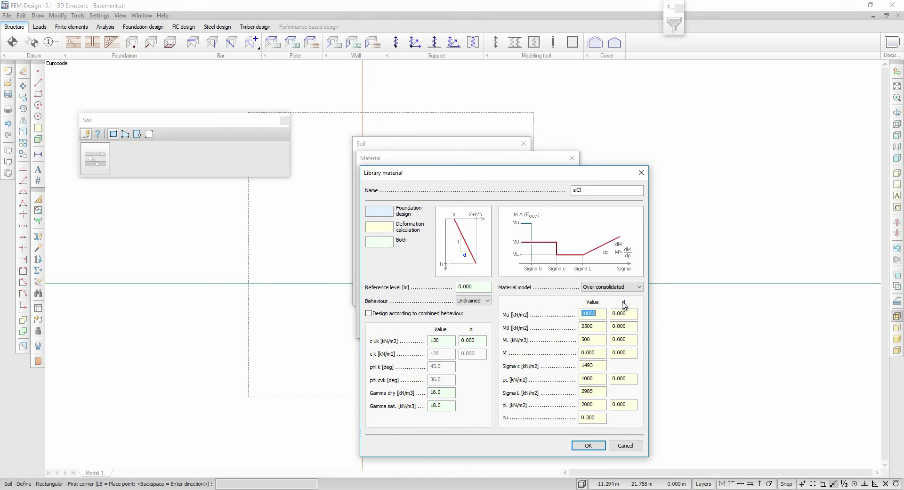
pyautogui.click(470, 301)
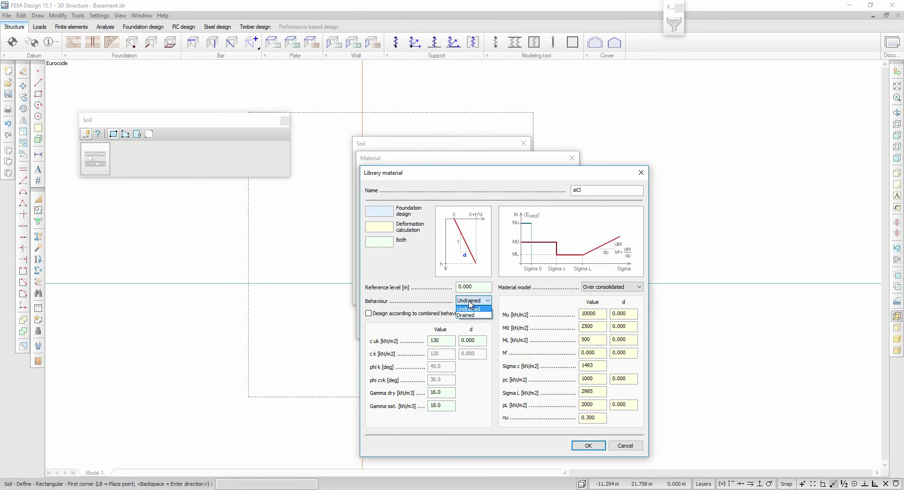
pyautogui.click(469, 314)
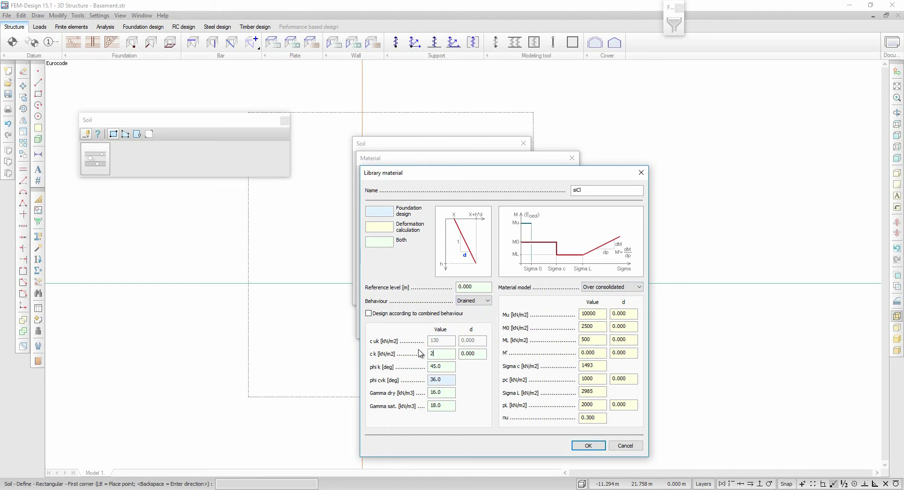
# Set the siCl strength and weight values c k, phi k 30 and Gamma
pyautogui.moveTo(434, 366); pyautogui.dragTo(420, 367)
pyautogui.write('30')
pyautogui.moveTo(444, 392); pyautogui.dragTo(425, 396)
# Set the over-consolidated deformation parameters M0, ML, Sigma c 33 and Sigma L 33 of siCl and save the material
pyautogui.doubleClick(594, 326)
pyautogui.doubleClick(599, 337)
pyautogui.moveTo(585, 368); pyautogui.dragTo(574, 373)
pyautogui.write('33')
pyautogui.moveTo(596, 391); pyautogui.dragTo(571, 399)
pyautogui.write('33')
pyautogui.click(588, 446)
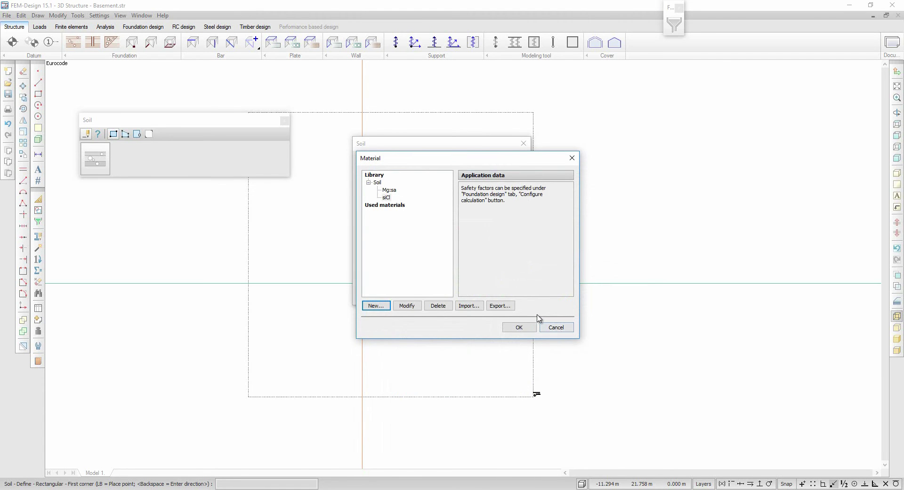
# Assign Mg:sa as the material of the first stratum and give it a yellow colour
pyautogui.click(394, 190)
pyautogui.click(520, 328)
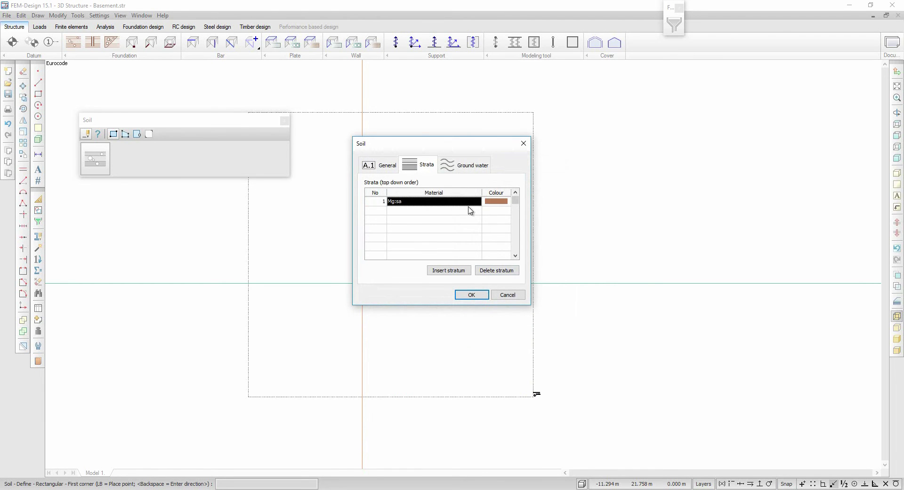
pyautogui.click(490, 203)
pyautogui.click(490, 202)
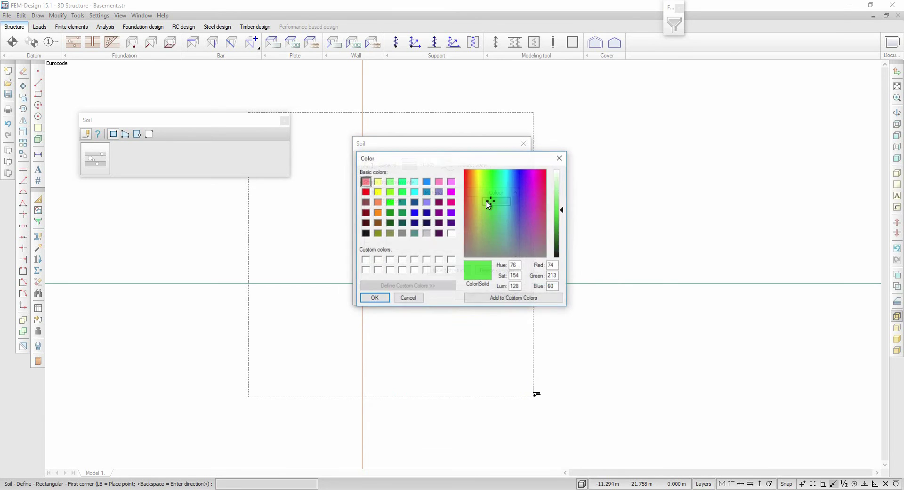
pyautogui.click(377, 192)
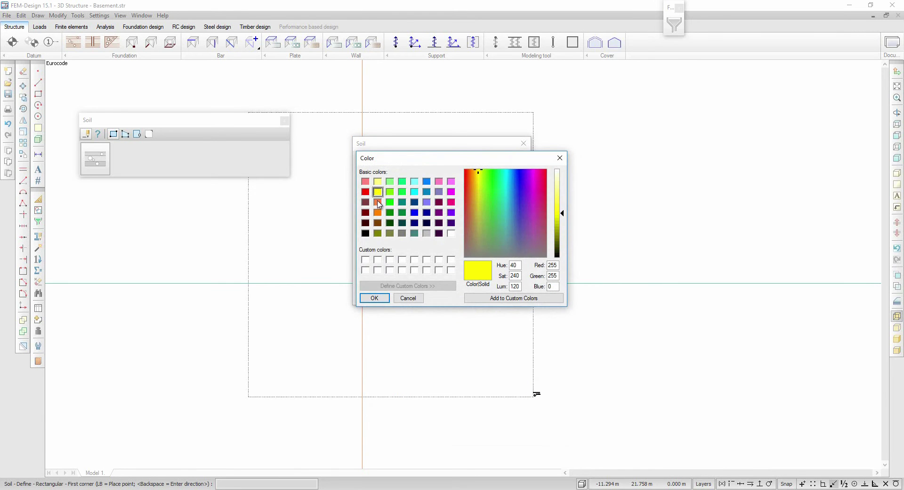
pyautogui.click(383, 304)
# Add a second stratum below Mg:sa using the siCl material
pyautogui.click(404, 210)
pyautogui.click(402, 209)
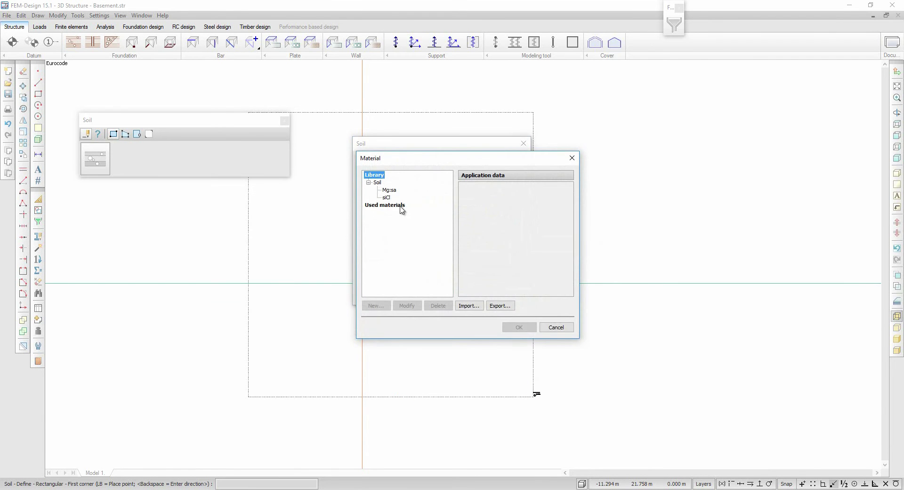
pyautogui.click(387, 198)
pyautogui.click(513, 327)
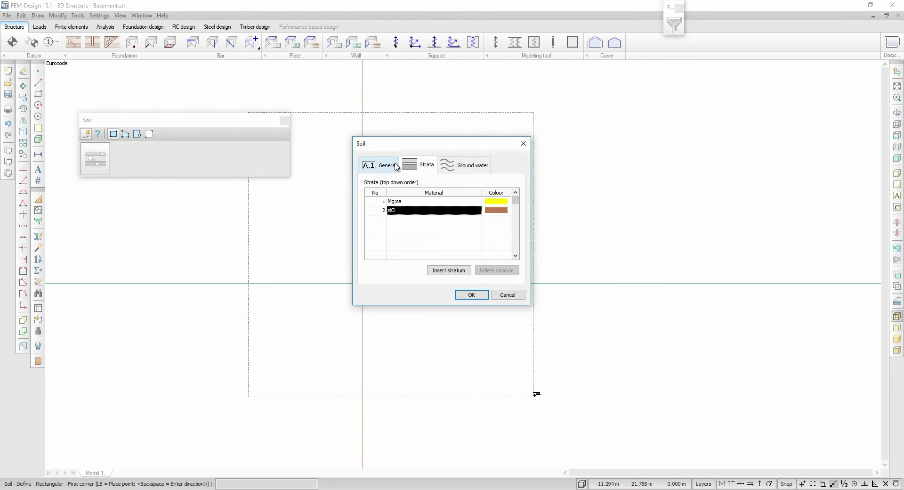
# Choose Mg:sa as the soil's default filling and set the limit depth level to -6 m
pyautogui.click(392, 165)
pyautogui.click(438, 217)
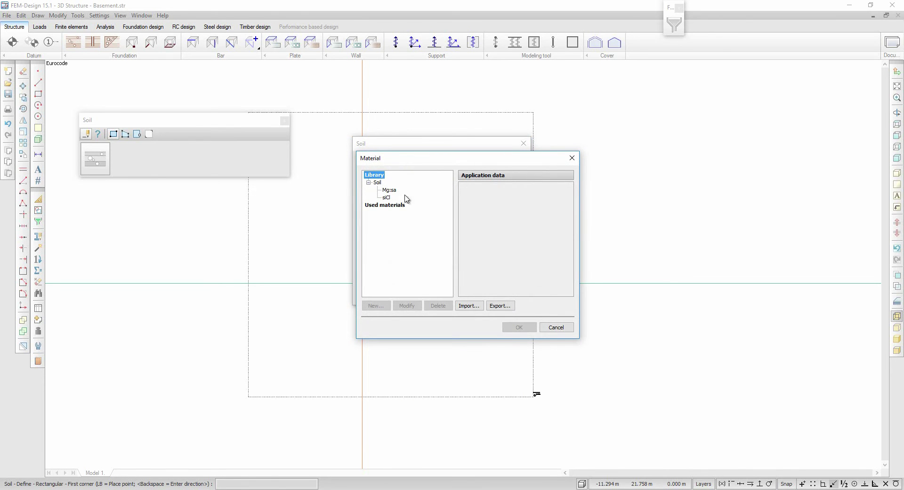
pyautogui.click(391, 190)
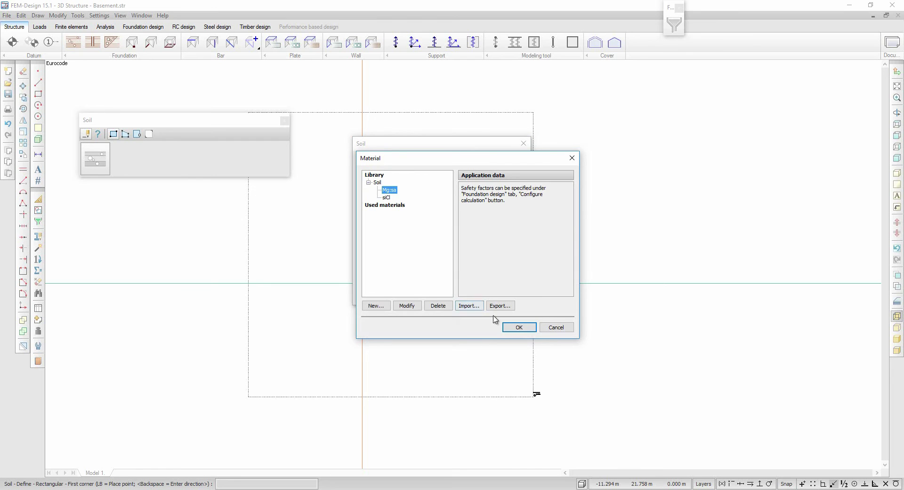
pyautogui.click(516, 330)
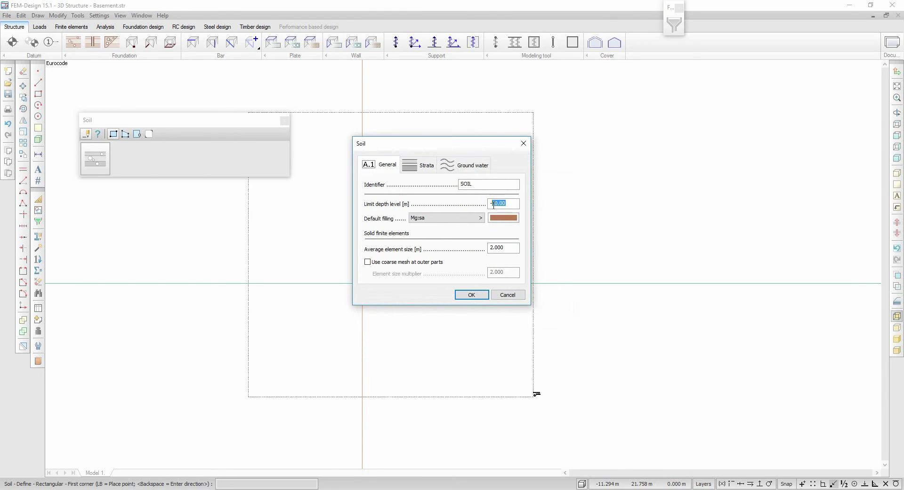
pyautogui.write('6')
# Add a ground water level named GW1 and accept the soil settings
pyautogui.click(472, 169)
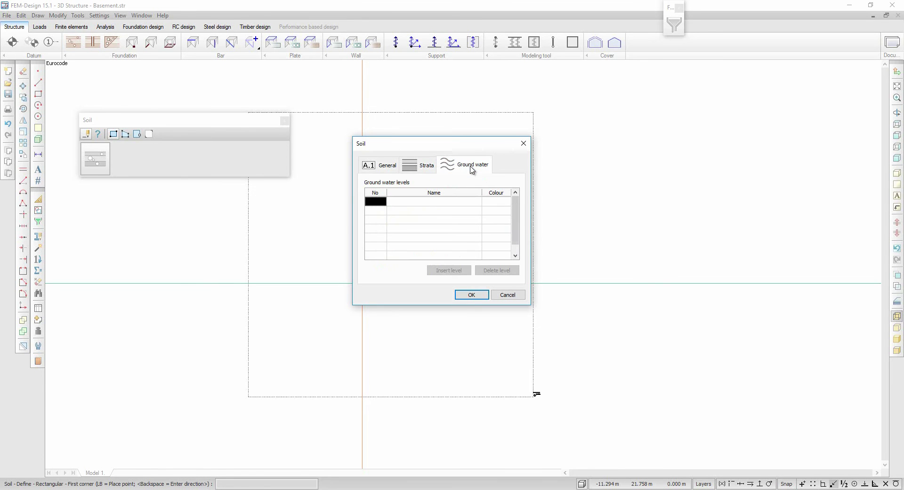
pyautogui.click(446, 202)
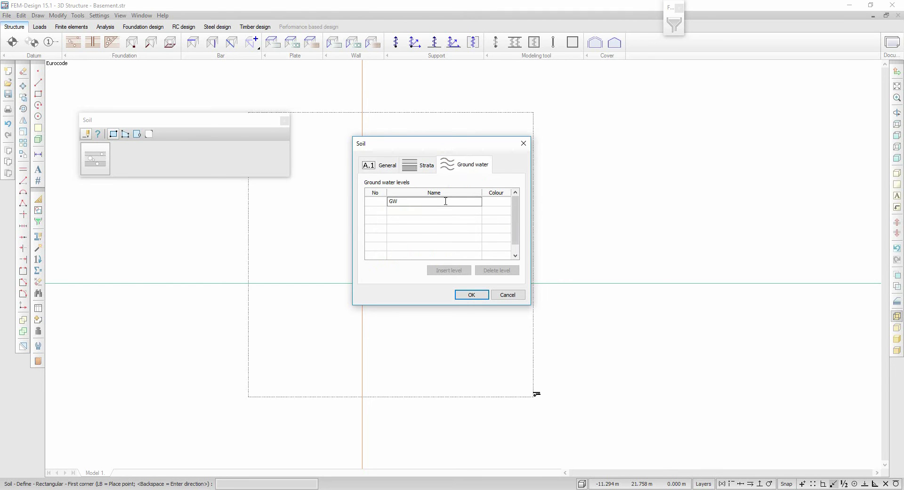
pyautogui.write('GW1')
pyautogui.click(488, 206)
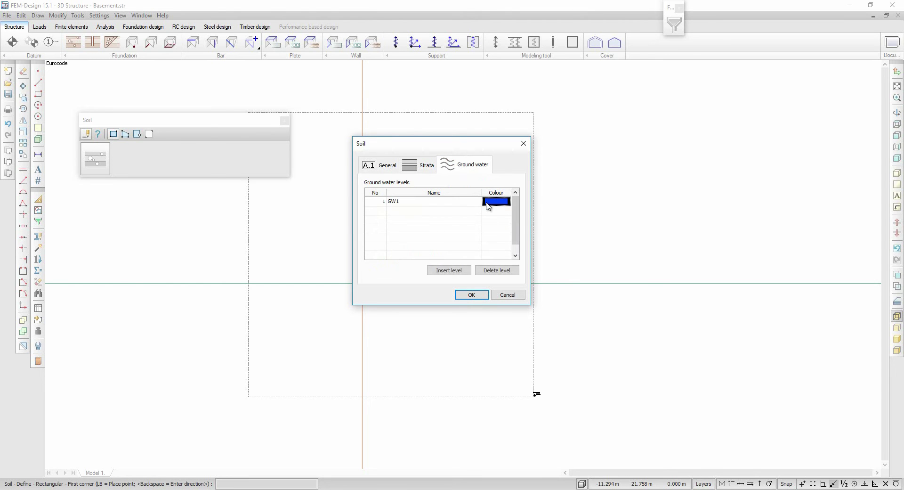
pyautogui.click(466, 295)
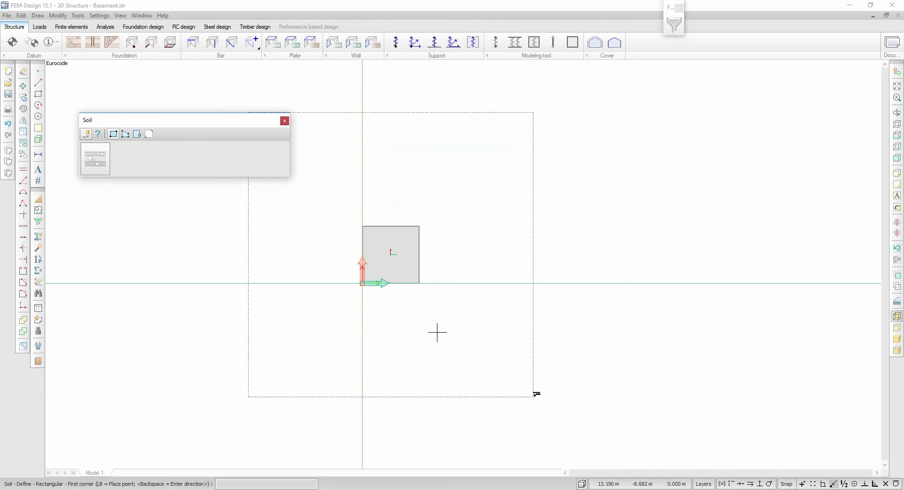
# Place the rectangular soil region with corners at -20, -20 and 30, 30 and check it in a hidden-line 3D view
pyautogui.click(248, 396)
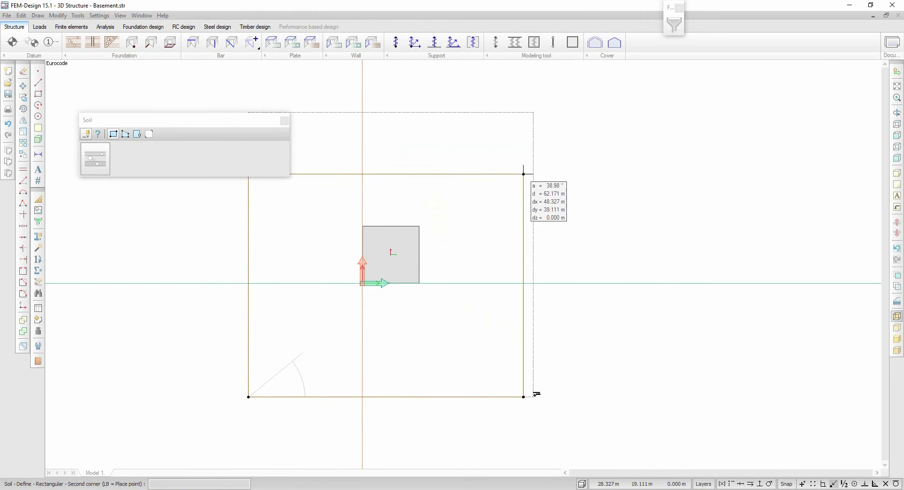
pyautogui.click(533, 112)
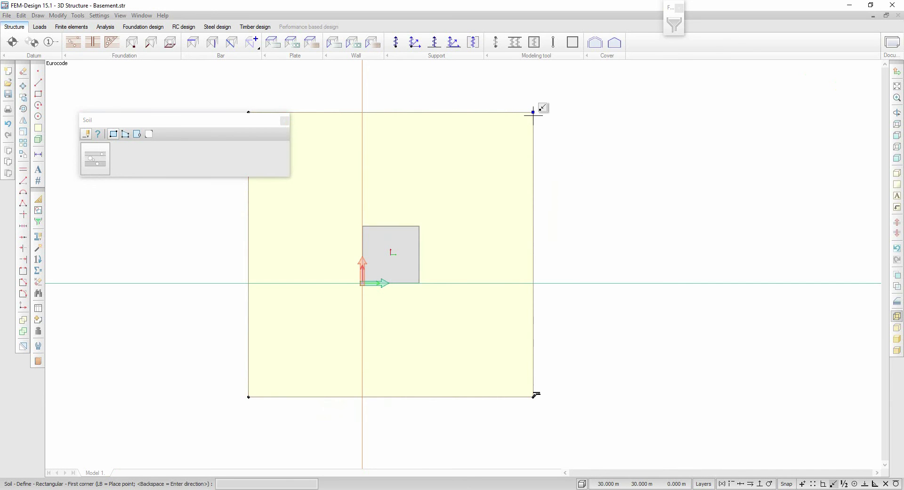
pyautogui.click(896, 159)
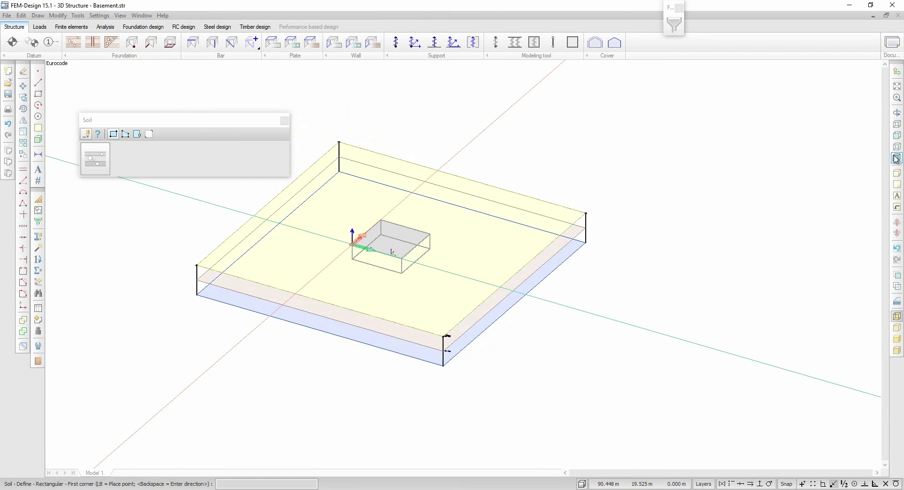
pyautogui.click(900, 331)
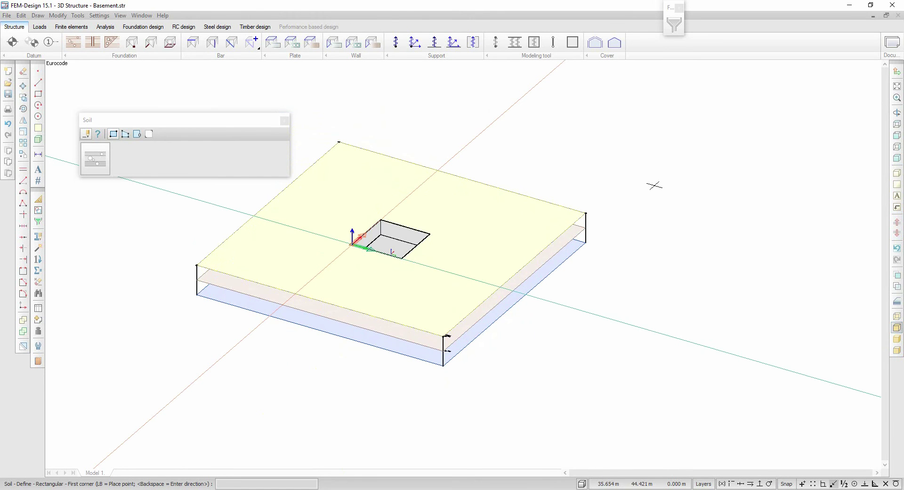
pyautogui.moveTo(654, 186); pyautogui.dragTo(662, 197, button='middle')
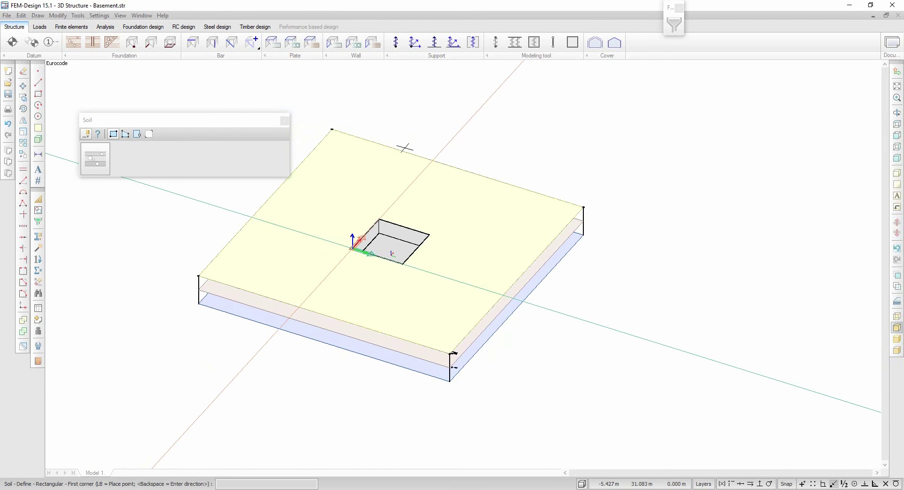
pyautogui.scroll(3, 309, 140)
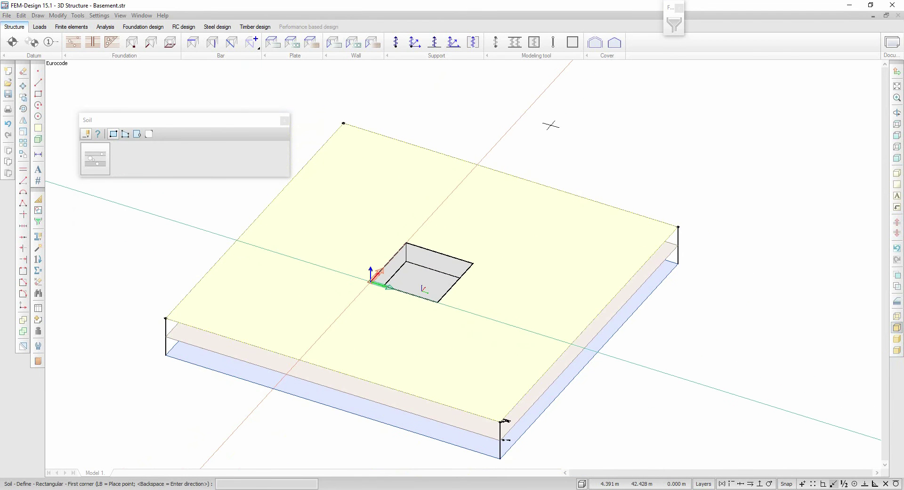
# Open the properties of all boreholes in the soil and set the top level of the siCl stratum to -1 m
pyautogui.click(94, 43)
pyautogui.click(98, 75)
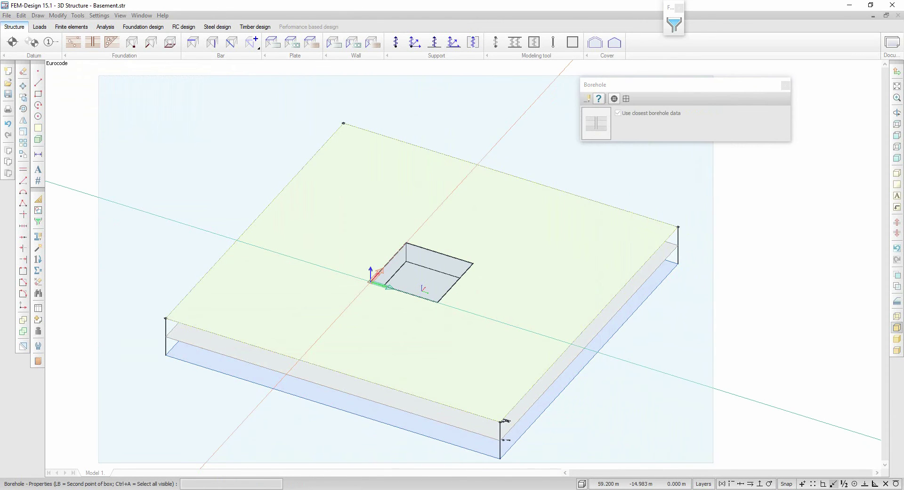
pyautogui.click(715, 462)
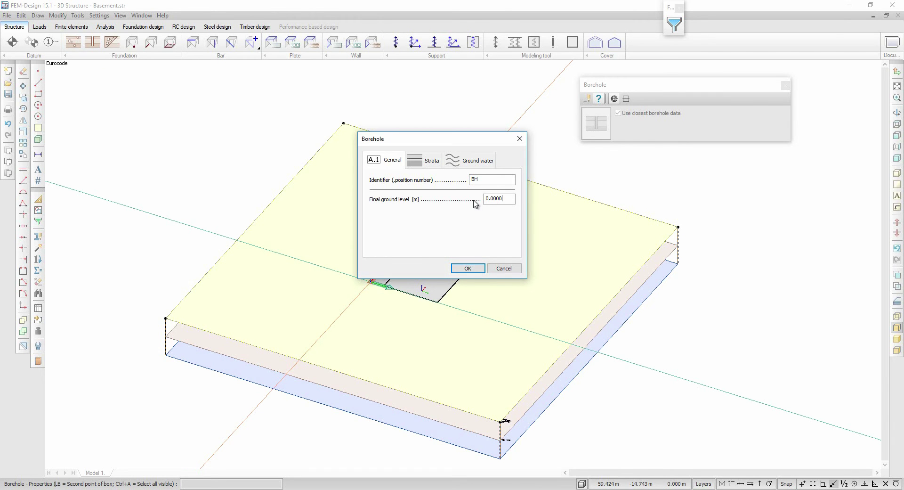
pyautogui.click(426, 165)
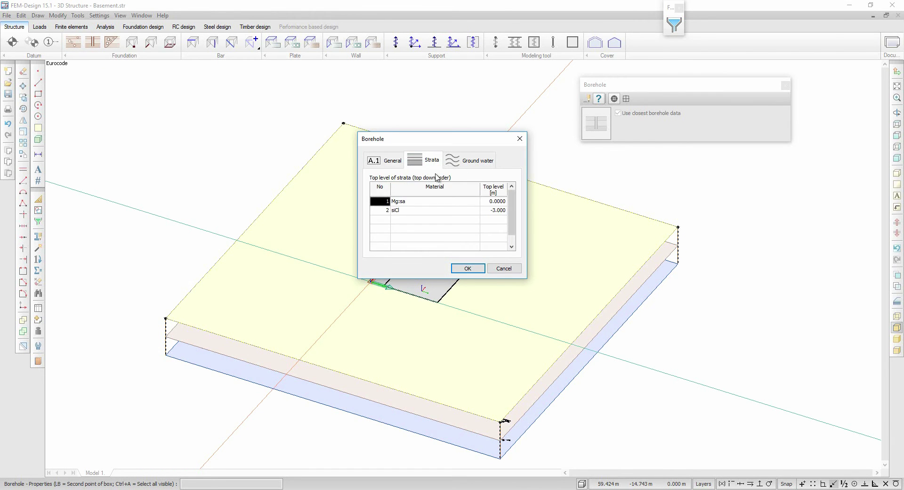
pyautogui.click(487, 209)
pyautogui.write('-1')
pyautogui.click(500, 201)
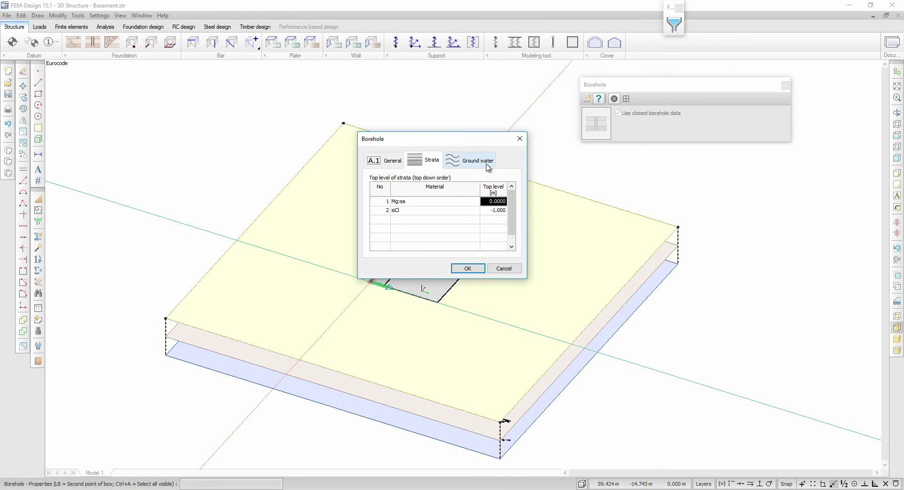
# Set the GW1 ground water level of the boreholes to -2 m and apply the borehole properties
pyautogui.click(486, 164)
pyautogui.click(487, 201)
pyautogui.click(486, 201)
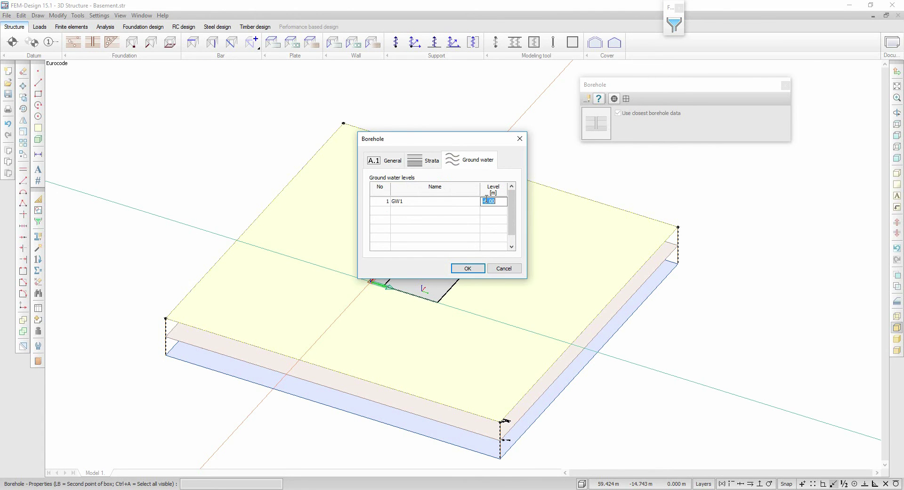
pyautogui.write('-')
pyautogui.write('2')
pyautogui.click(471, 268)
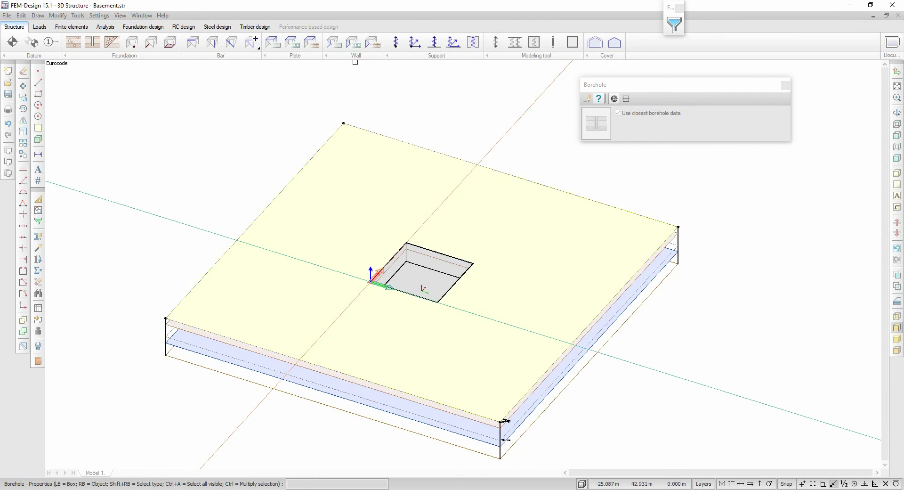
# Set the plane wall thickness to 0.25 m and draw a 3 m high wall below the rear edge of the basement pit
pyautogui.click(334, 46)
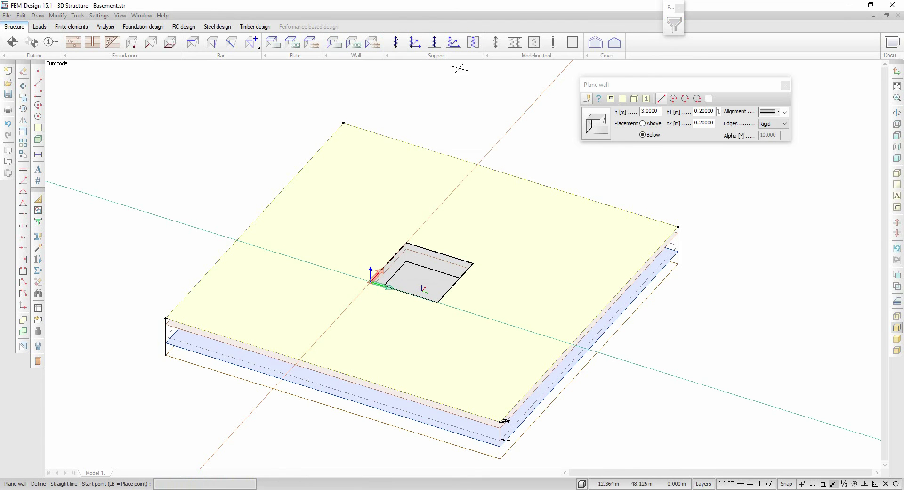
pyautogui.click(701, 111)
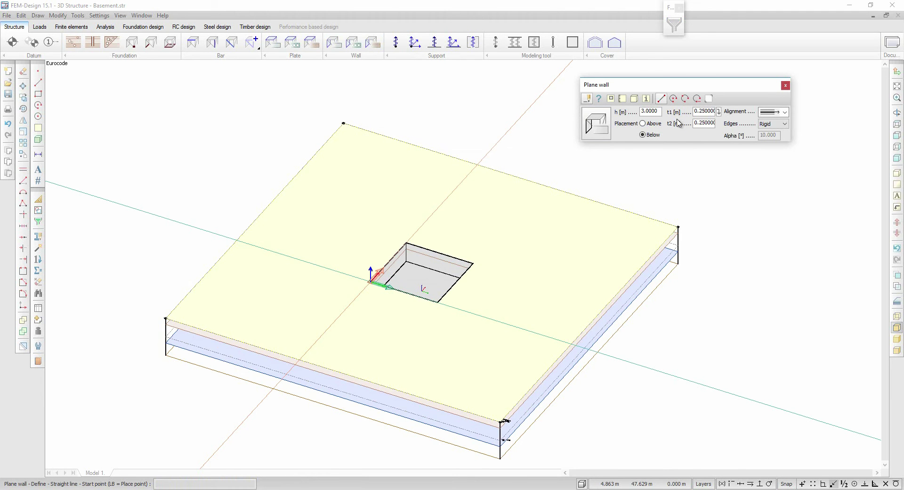
pyautogui.scroll(2, 452, 283)
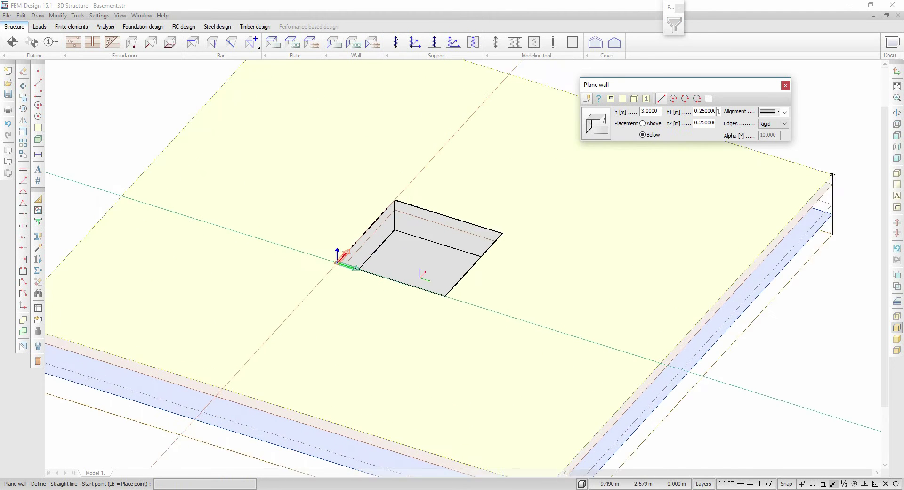
pyautogui.scroll(1, 421, 311)
pyautogui.click(388, 176)
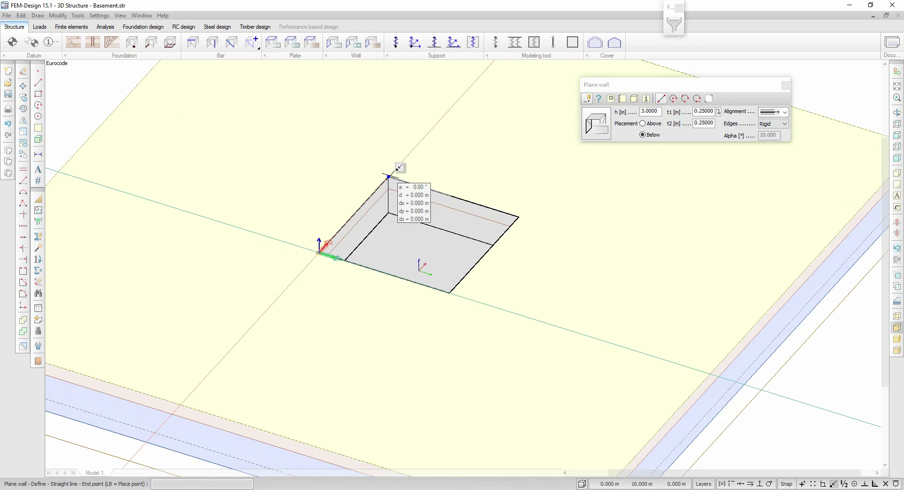
pyautogui.click(518, 217)
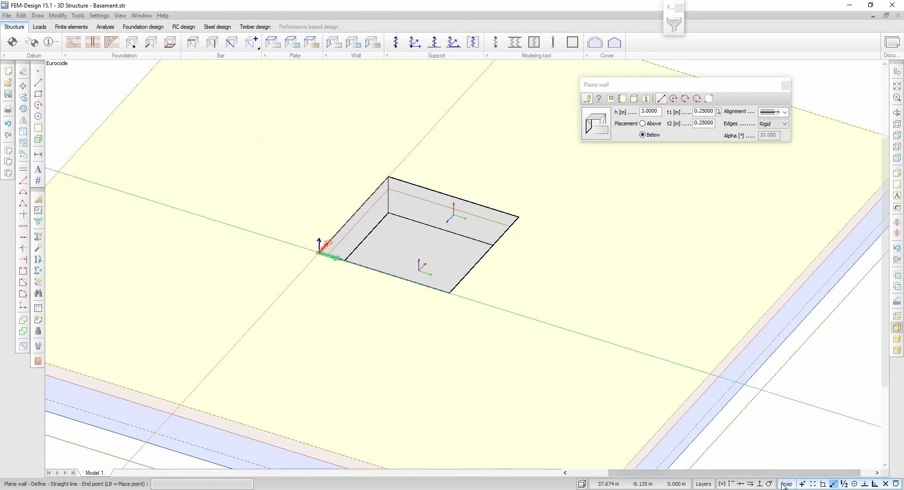
# Hide the Modeling tools object layer
pyautogui.click(704, 484)
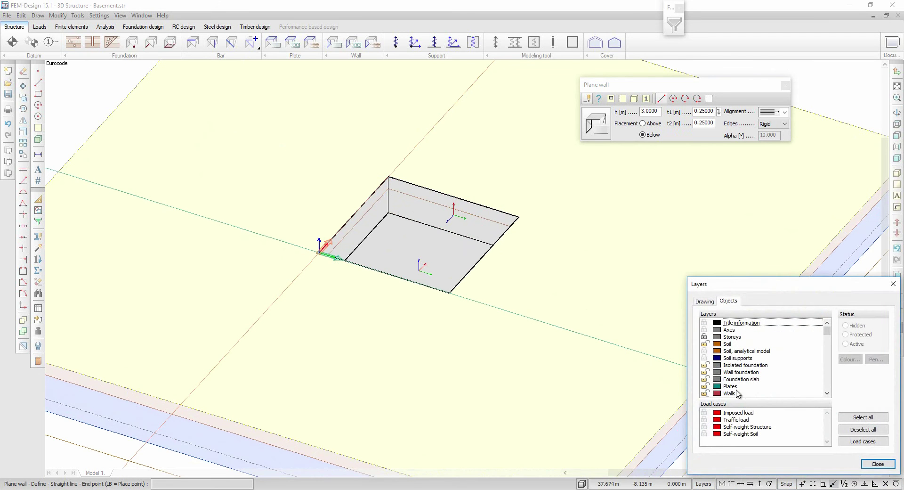
pyautogui.scroll(-1, 742, 382)
pyautogui.scroll(-3, 745, 385)
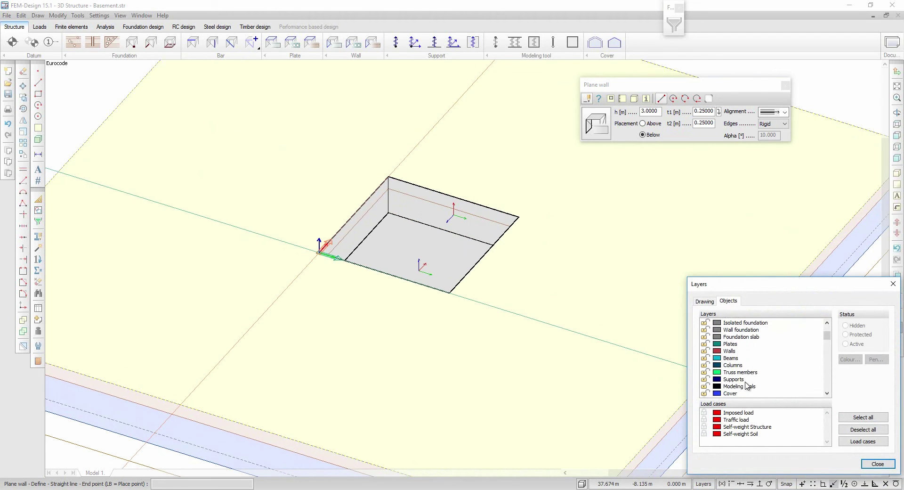
pyautogui.click(746, 386)
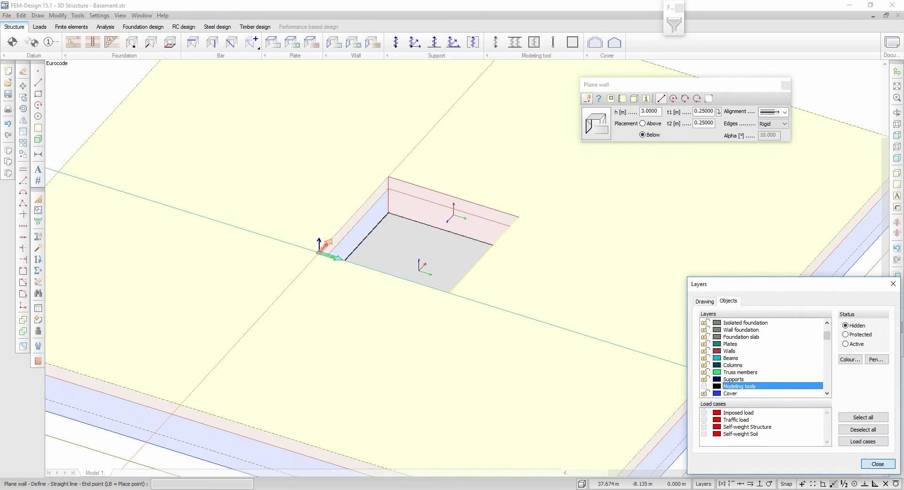
pyautogui.click(875, 463)
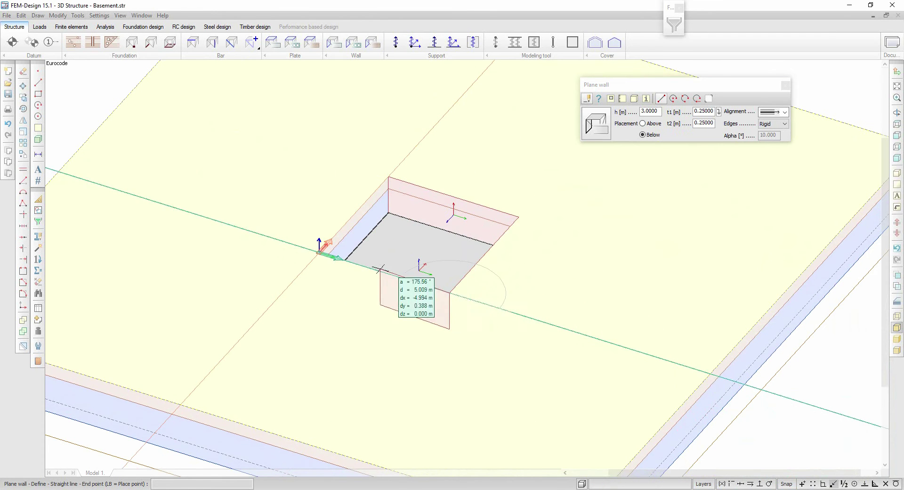
# Draw the remaining plane walls around the basement pit, ending at the first wall's start corner, and check the result in 3D
pyautogui.click(319, 253)
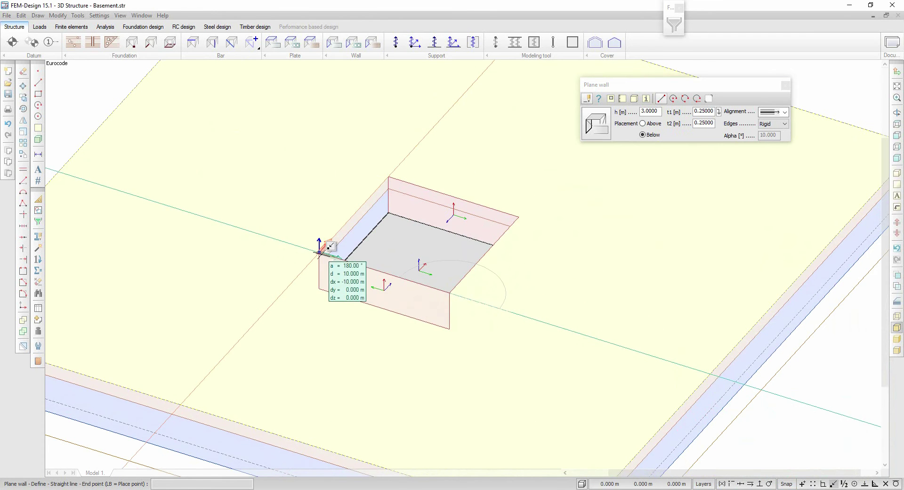
pyautogui.click(388, 176)
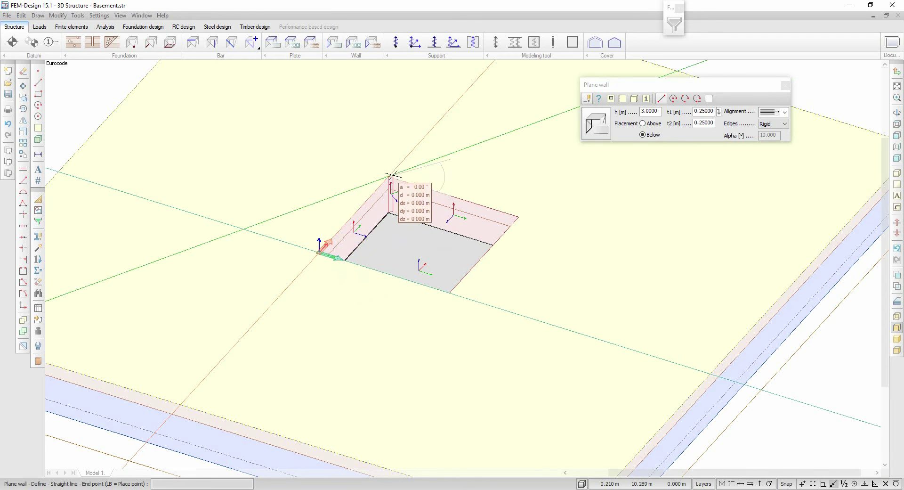
pyautogui.press('Escape')
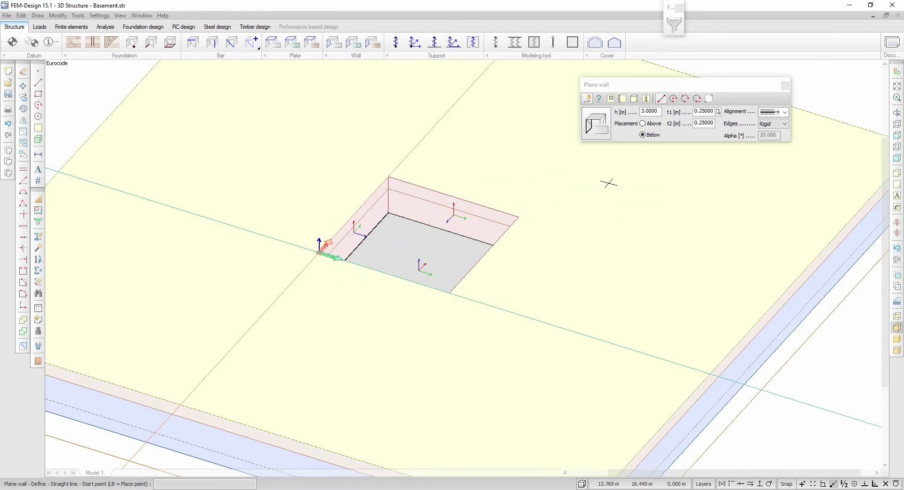
pyautogui.hotkey('ctrl', 'r')
pyautogui.moveTo(556, 178); pyautogui.dragTo(486, 182)
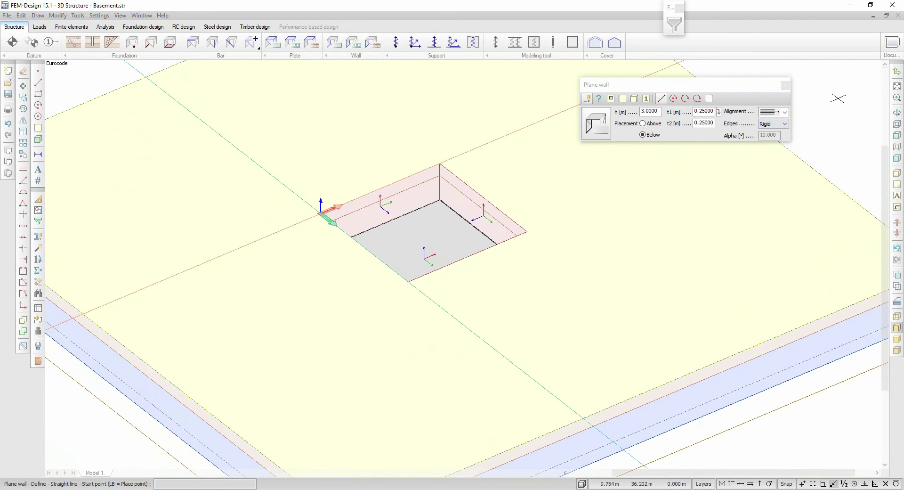
pyautogui.click(896, 87)
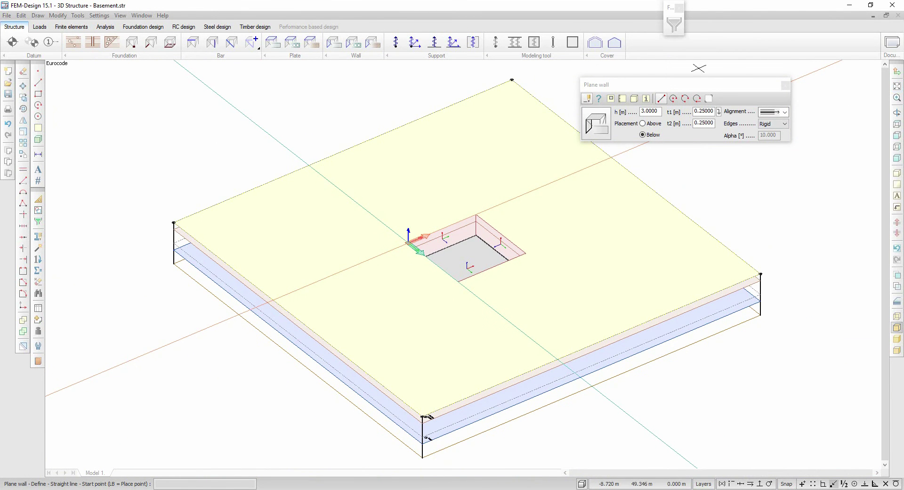
# Review the names and types of the imposed, traffic, structure self-weight and soil self-weight load cases
pyautogui.click(40, 28)
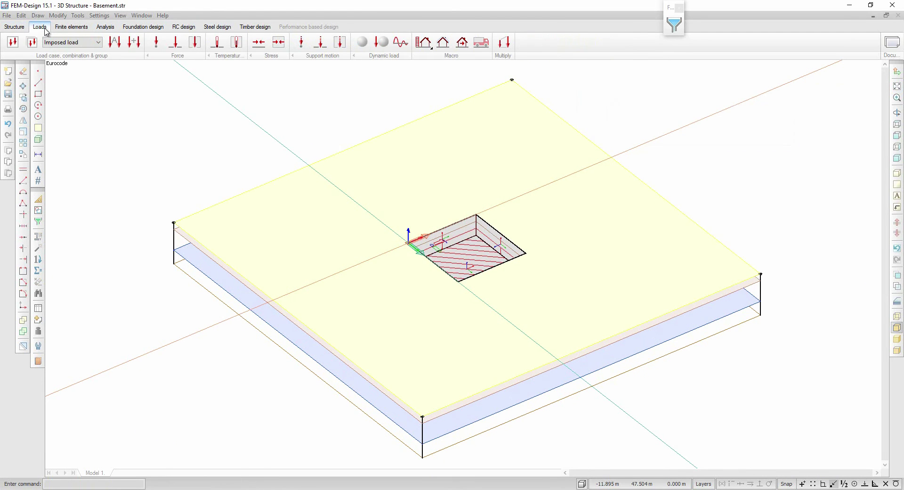
pyautogui.click(14, 43)
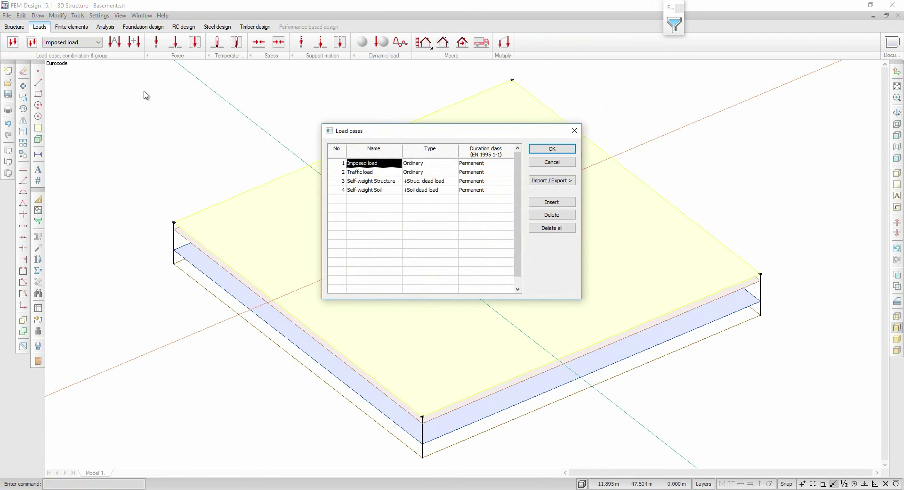
pyautogui.click(367, 173)
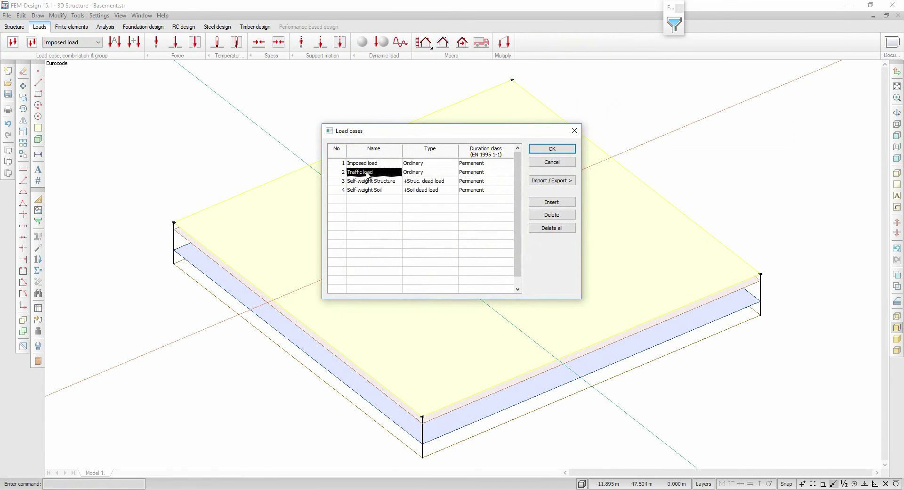
pyautogui.click(372, 182)
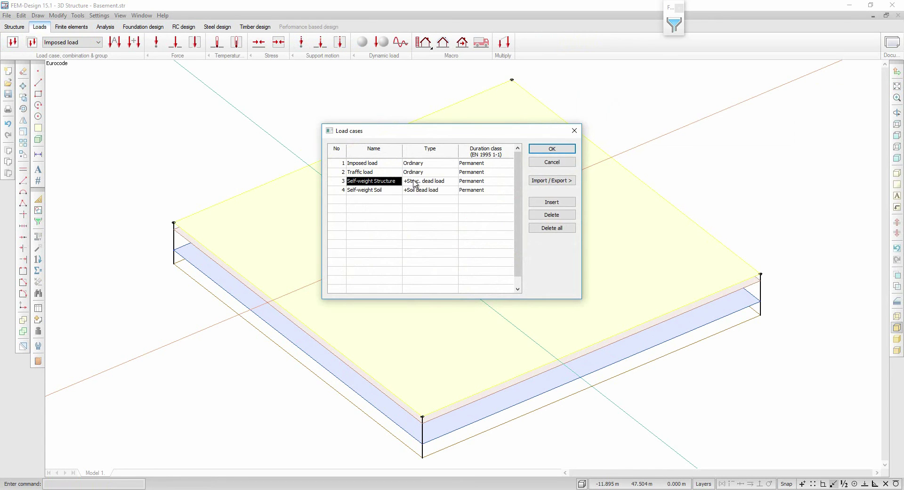
pyautogui.click(391, 191)
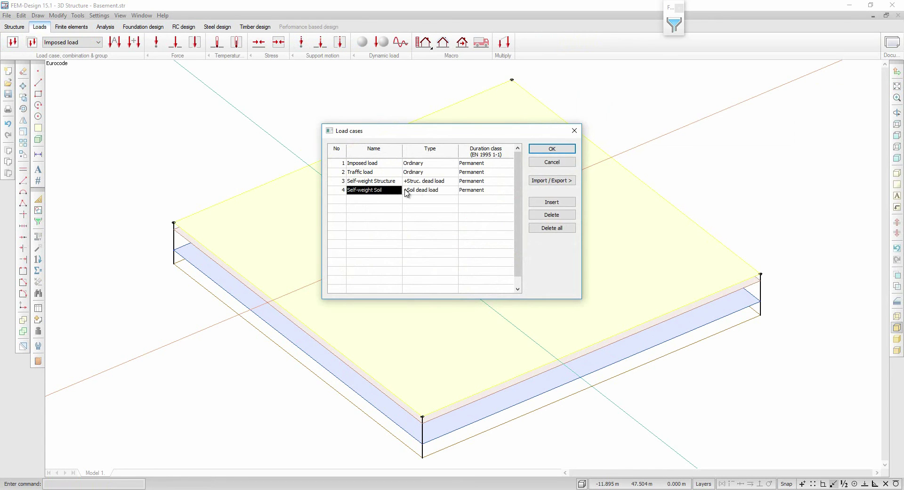
pyautogui.click(551, 149)
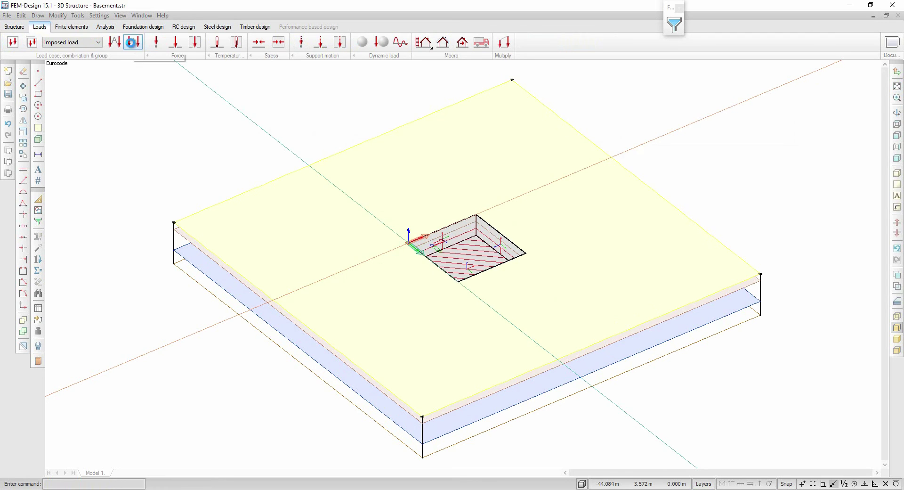
# Review the load cases and factors included in the STR load combination
pyautogui.click(134, 42)
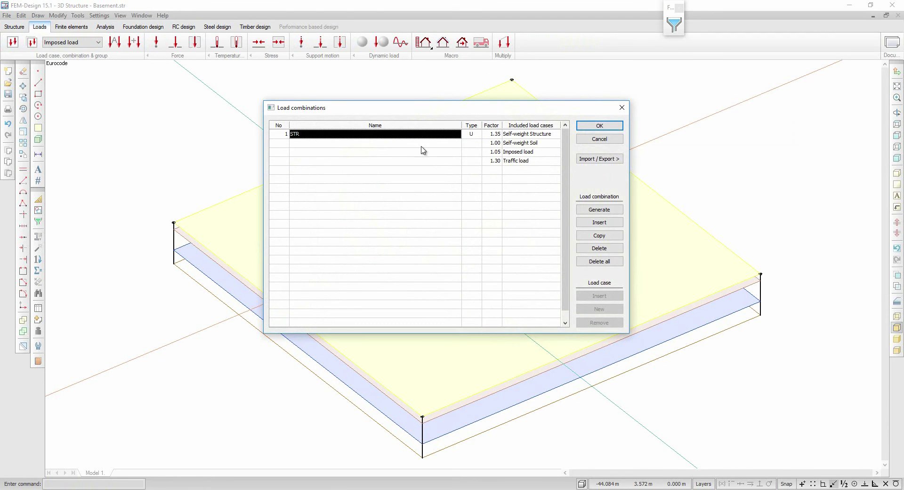
pyautogui.click(525, 135)
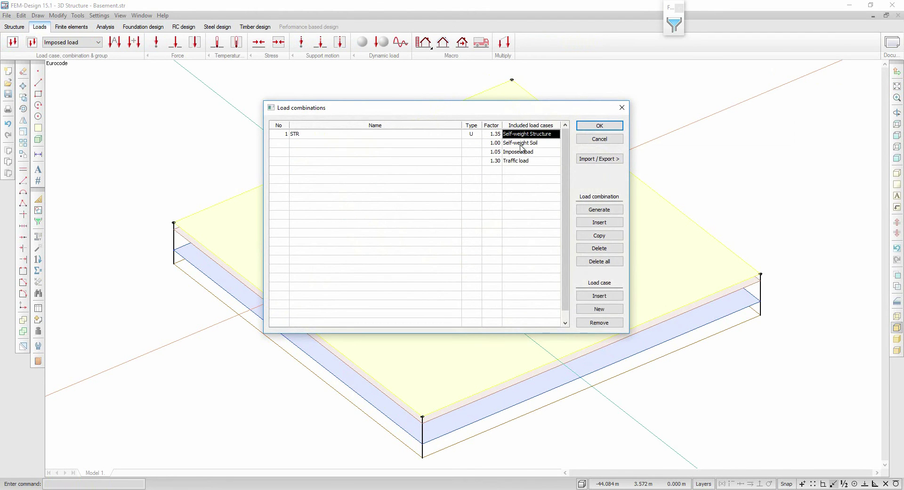
pyautogui.click(522, 146)
pyautogui.click(522, 155)
pyautogui.click(522, 162)
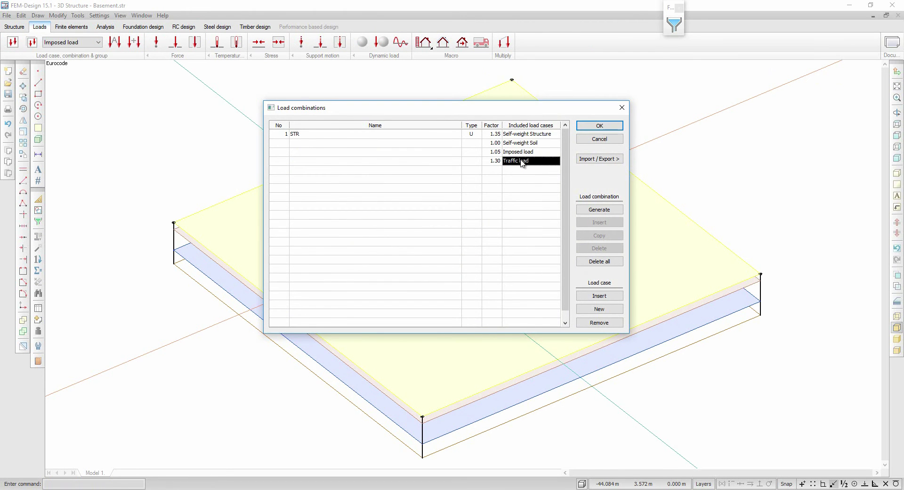
pyautogui.click(577, 125)
# Switch to the Traffic load case and examine its surface load beside the basement in an isometric view
pyautogui.click(78, 43)
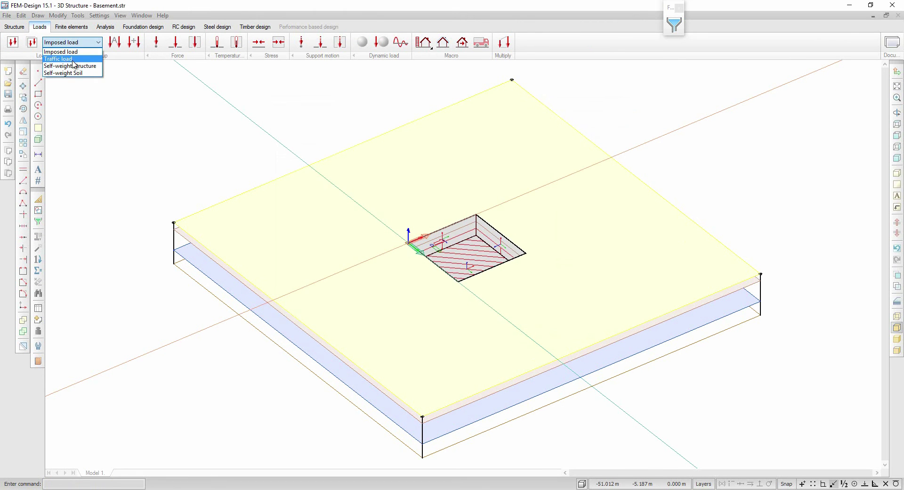
pyautogui.click(75, 59)
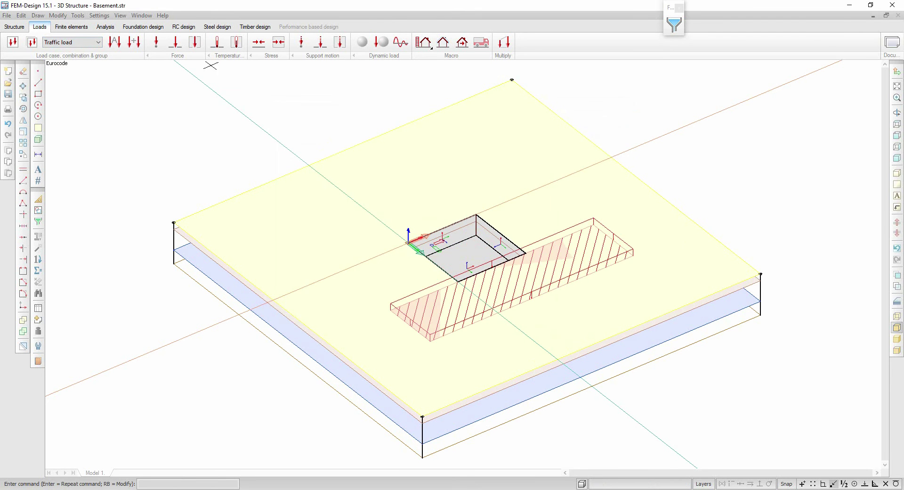
pyautogui.click(897, 158)
pyautogui.click(897, 158)
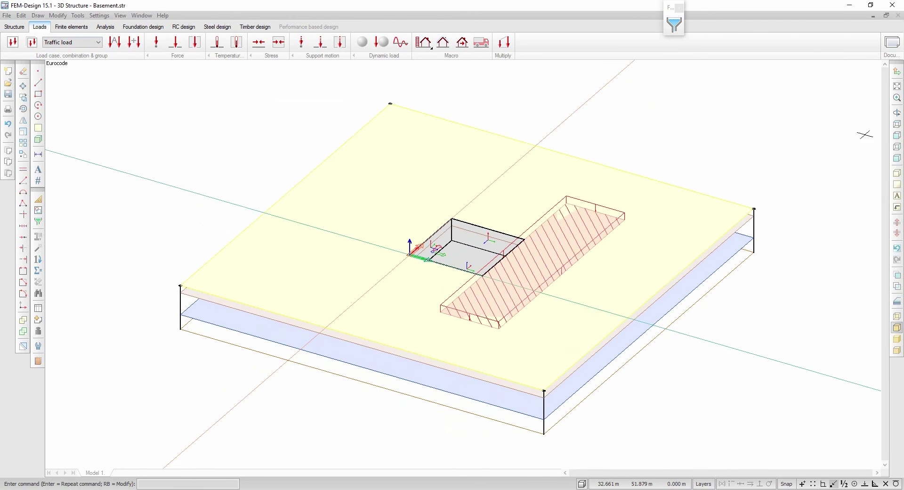
# Generate the finite element mesh for the soil and basement structure and show the whole model in 3D
pyautogui.click(897, 136)
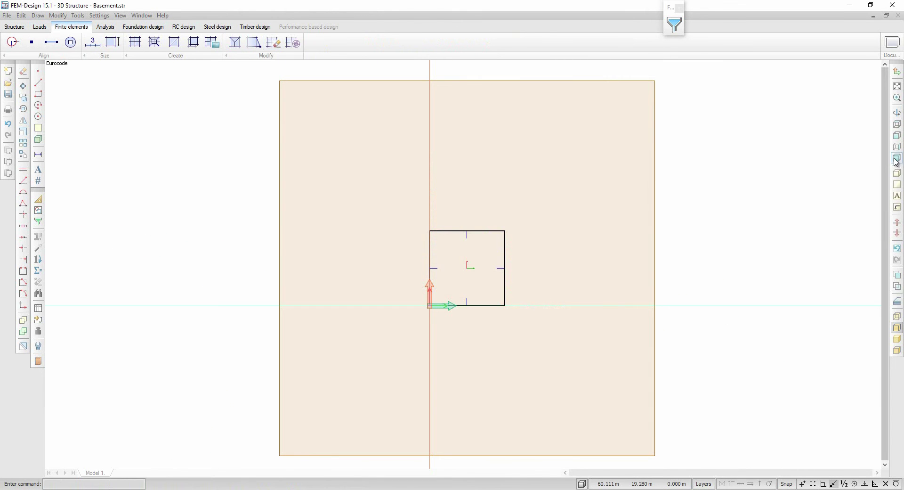
pyautogui.click(895, 162)
pyautogui.click(897, 87)
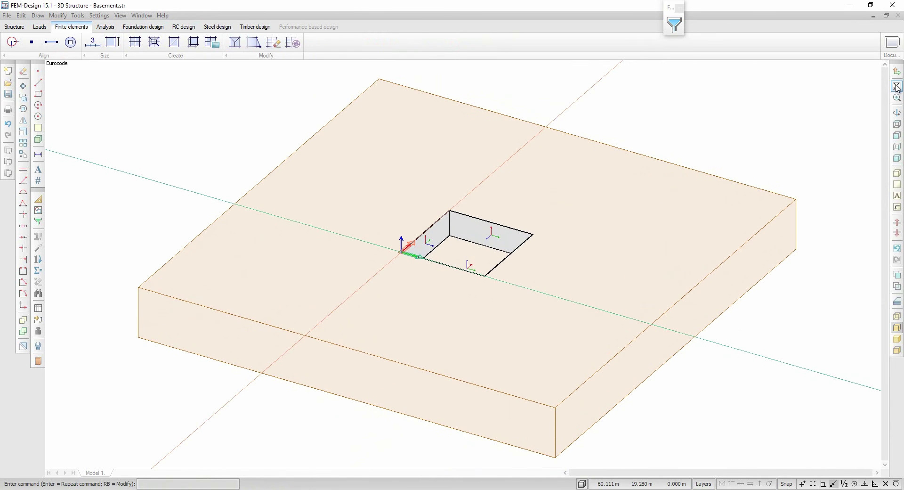
pyautogui.click(212, 43)
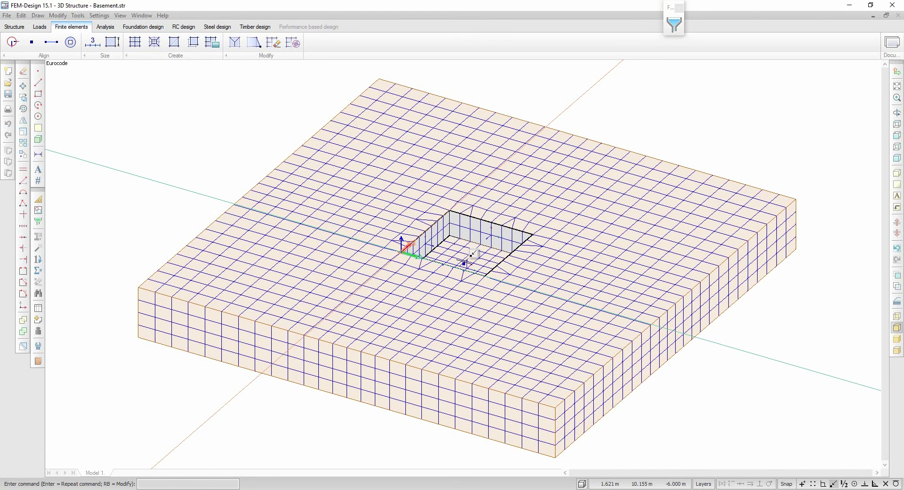
# Set the average surface element size of one basement wall to 0.50 m
pyautogui.click(897, 112)
pyautogui.moveTo(609, 281); pyautogui.dragTo(620, 323)
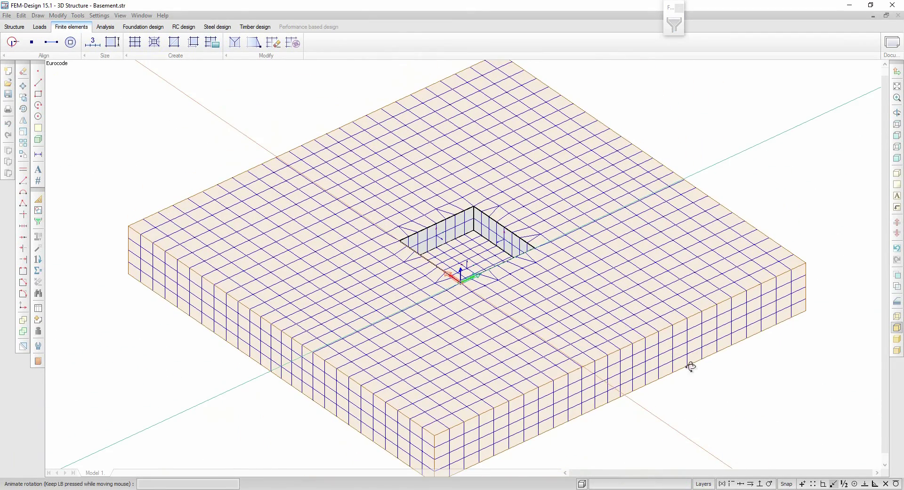
pyautogui.click(112, 42)
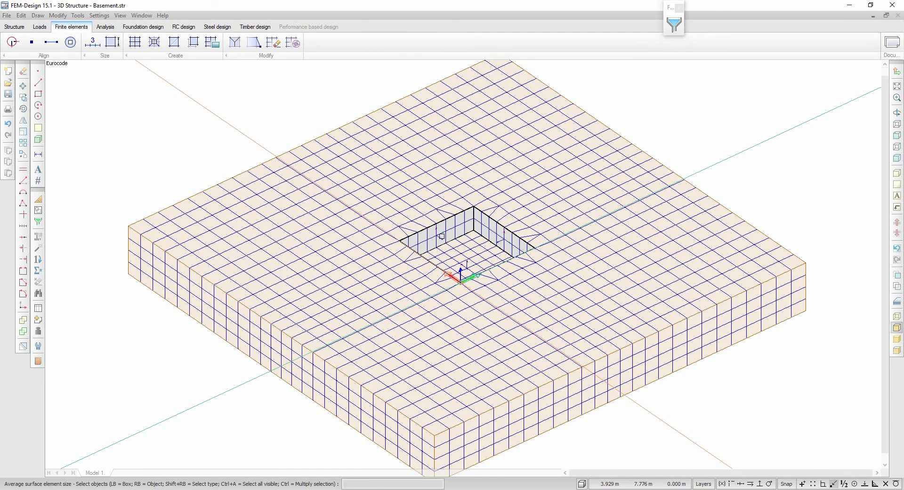
pyautogui.click(443, 234)
pyautogui.click(463, 222)
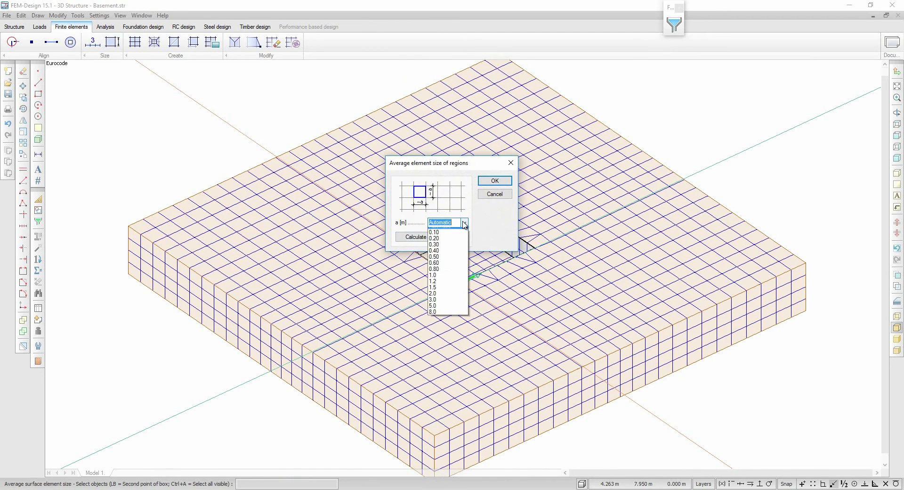
pyautogui.click(449, 264)
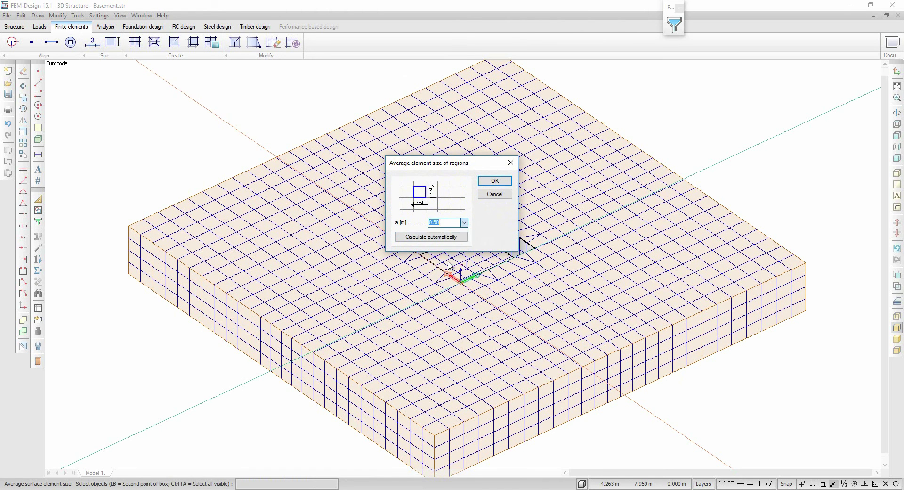
pyautogui.click(482, 181)
# Set the average surface element size of the adjacent basement wall to 0.50 m as well
pyautogui.click(490, 227)
pyautogui.click(464, 222)
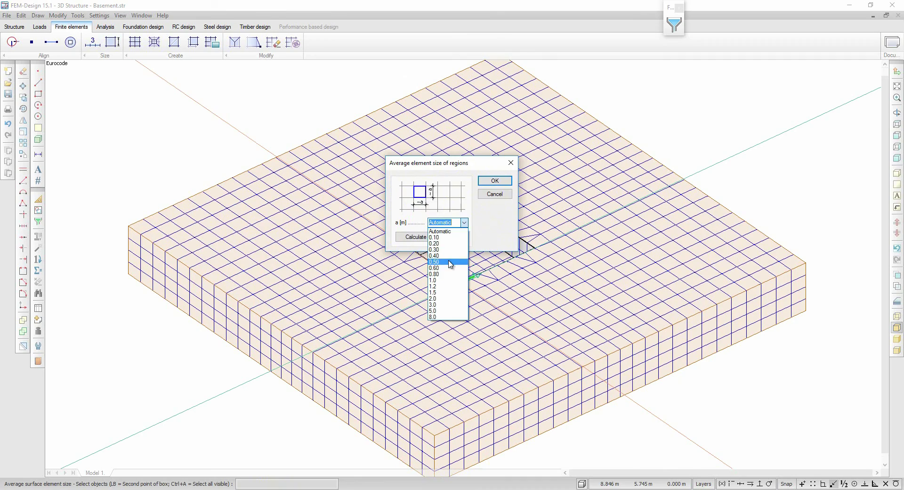
pyautogui.click(450, 264)
pyautogui.click(497, 195)
# Set the average surface element size of the third basement wall to 0.50 m
pyautogui.moveTo(538, 242); pyautogui.dragTo(216, 232)
pyautogui.click(463, 227)
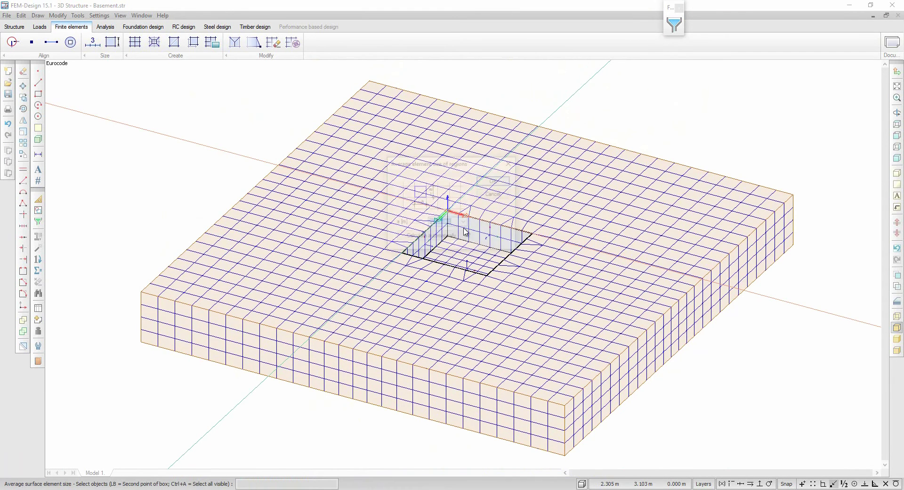
pyautogui.click(464, 222)
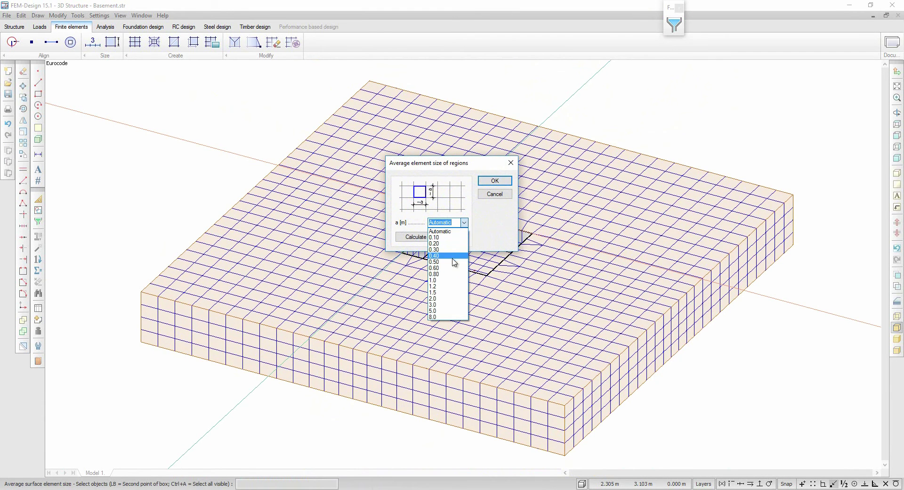
pyautogui.click(456, 261)
pyautogui.click(493, 181)
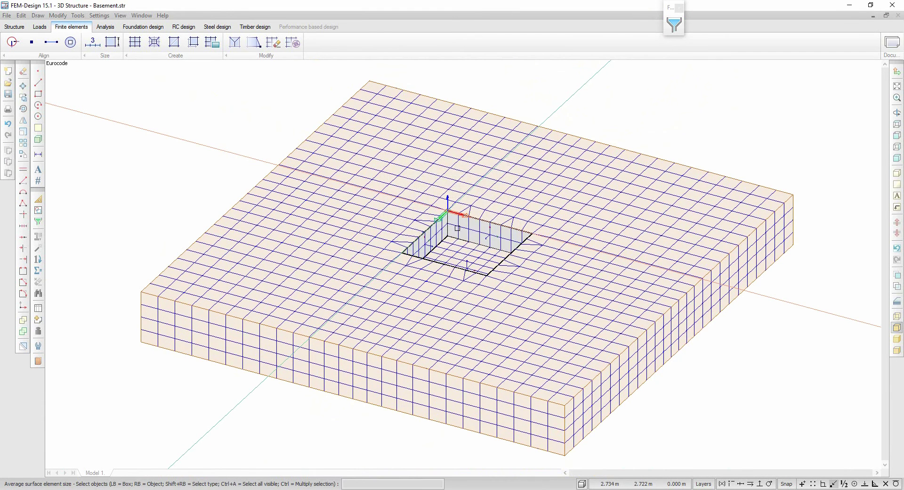
# Set the average surface element size of the last basement wall to 0.50 m and regenerate the finite element mesh
pyautogui.click(431, 233)
pyautogui.click(462, 227)
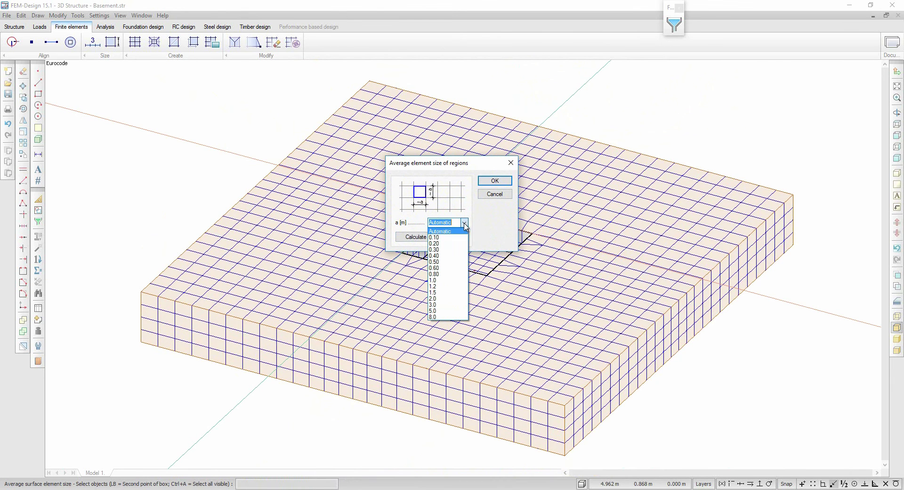
pyautogui.click(453, 264)
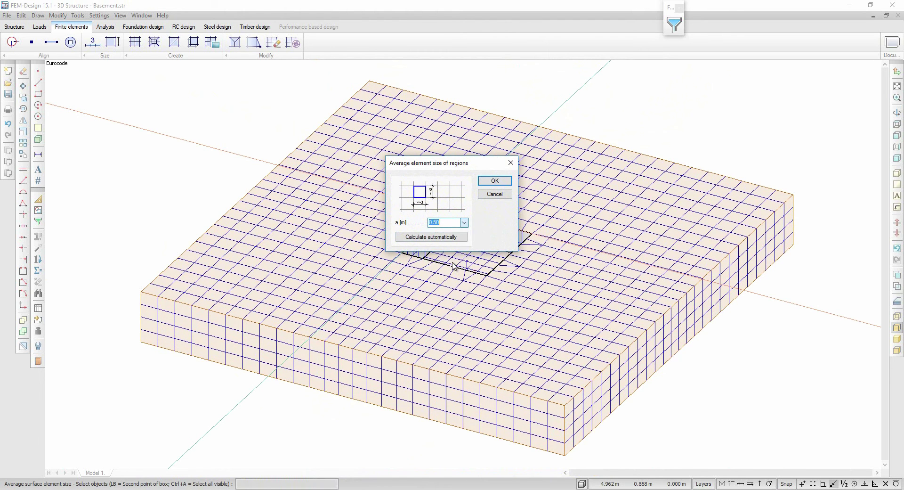
pyautogui.click(495, 180)
pyautogui.click(897, 158)
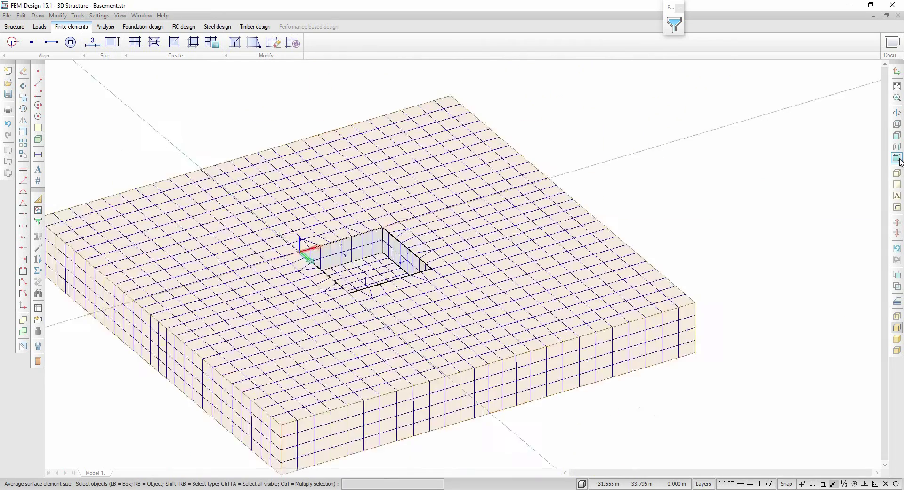
pyautogui.click(211, 42)
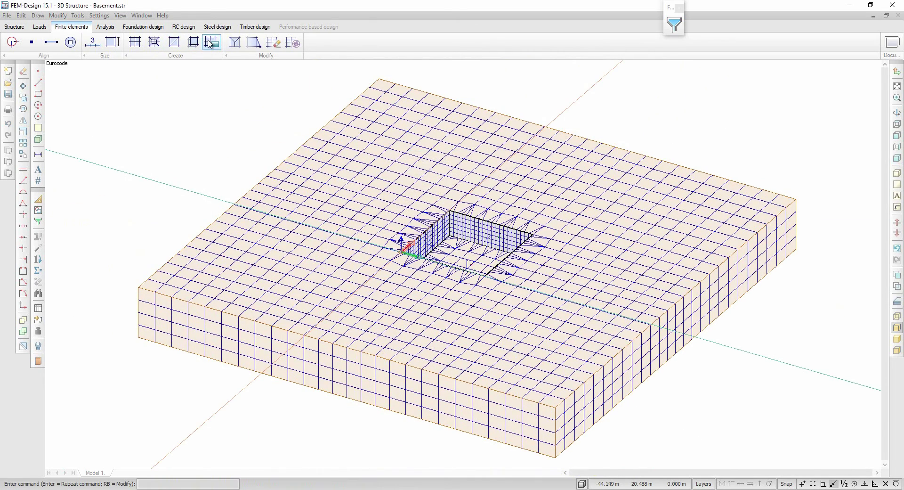
# Include load combinations in the analysis and consider nonlinear soil behaviour (NLS) for the STR combination
pyautogui.click(109, 29)
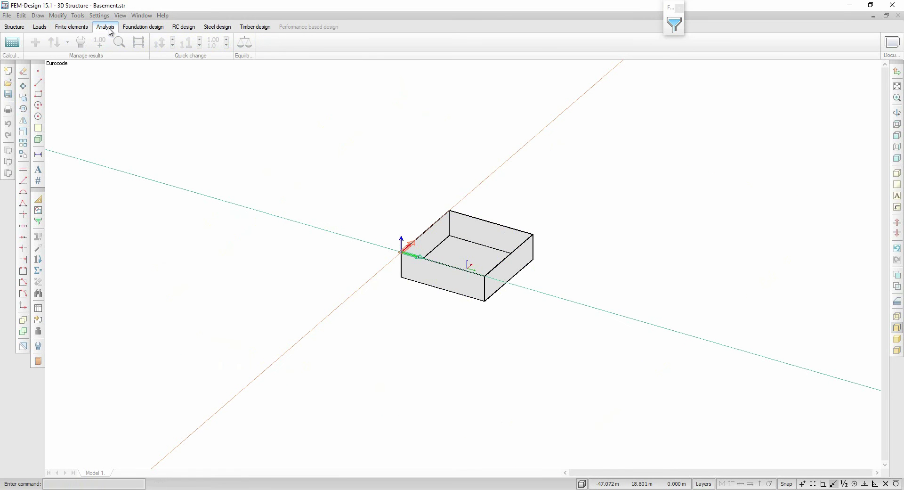
pyautogui.click(15, 45)
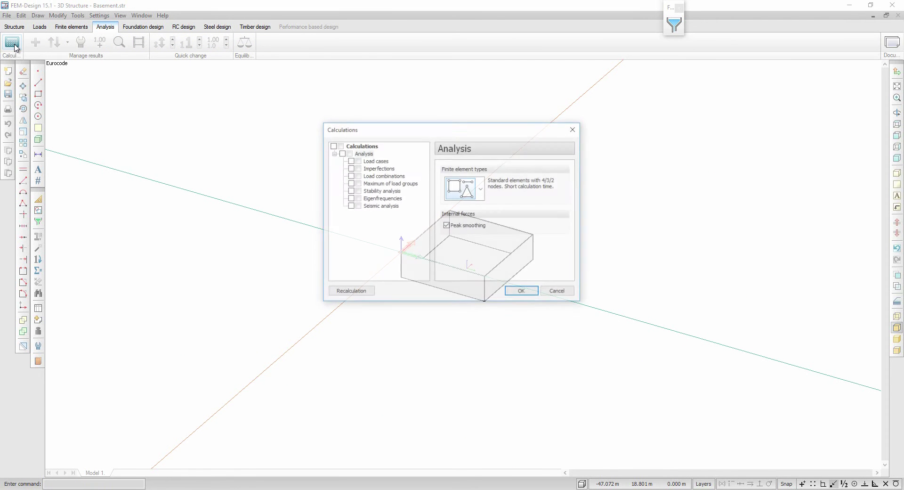
pyautogui.moveTo(365, 130); pyautogui.dragTo(188, 90)
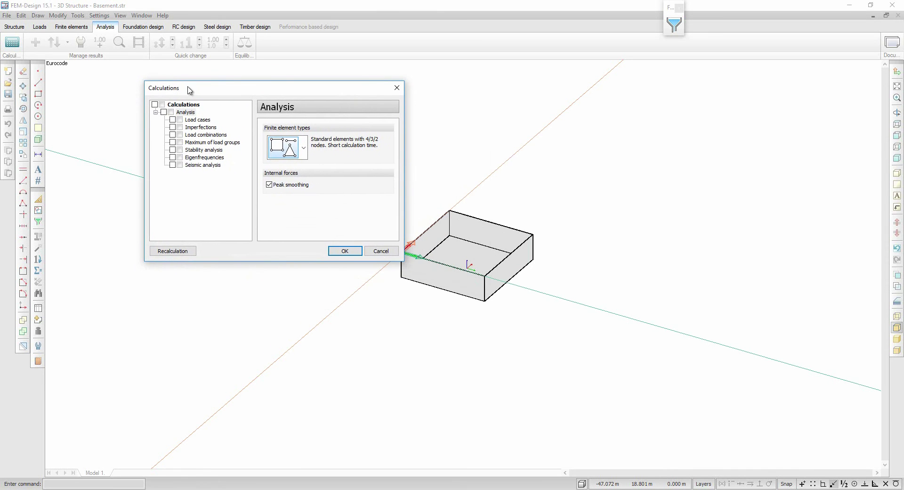
pyautogui.click(173, 136)
pyautogui.click(276, 144)
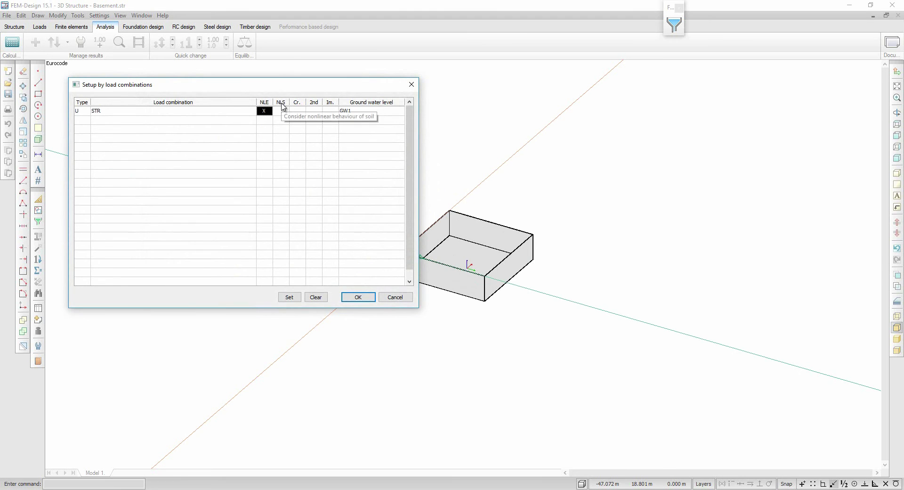
pyautogui.click(281, 112)
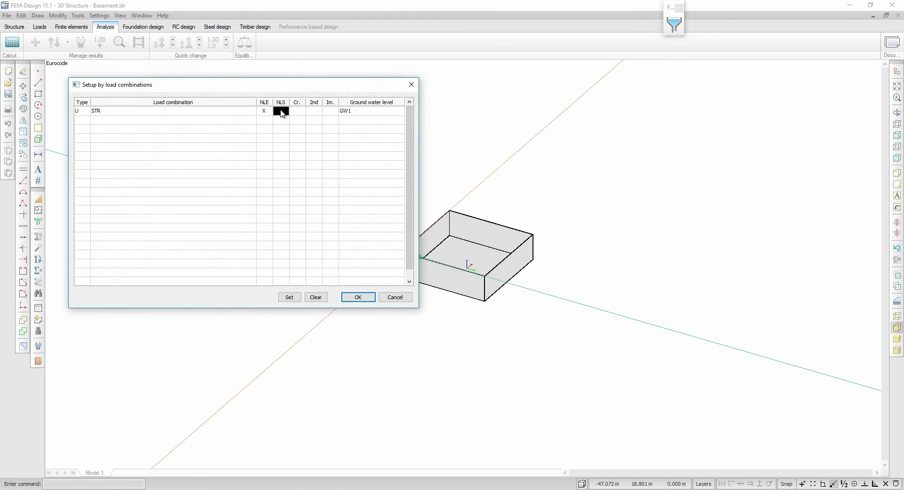
pyautogui.click(361, 298)
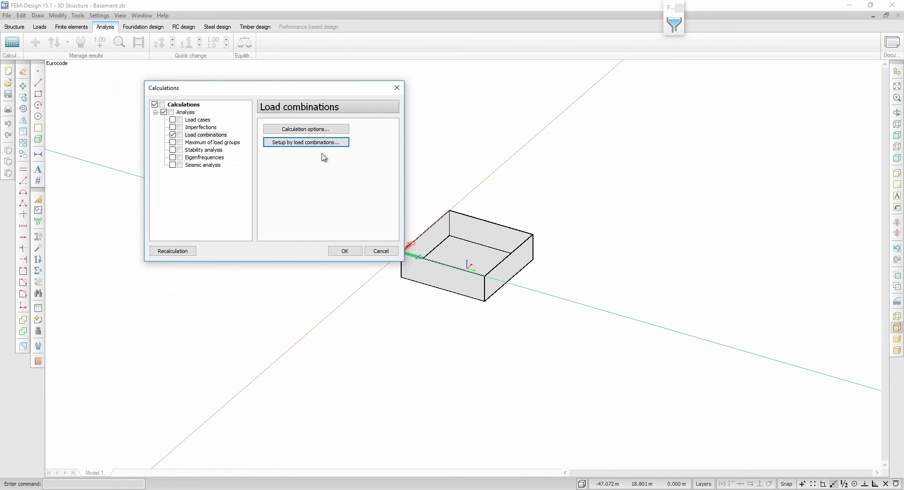
# Accept the calculation options with Mohr-Coulomb criteria considered and run the load combination analysis
pyautogui.click(319, 129)
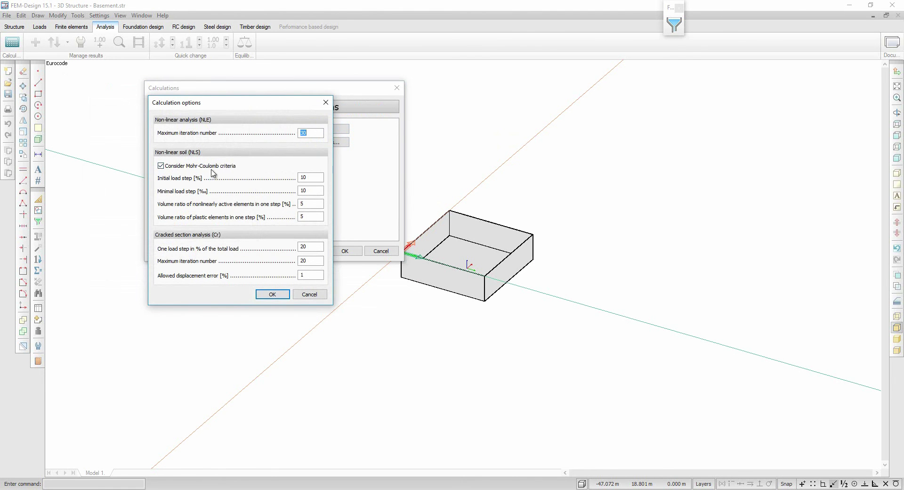
pyautogui.click(272, 293)
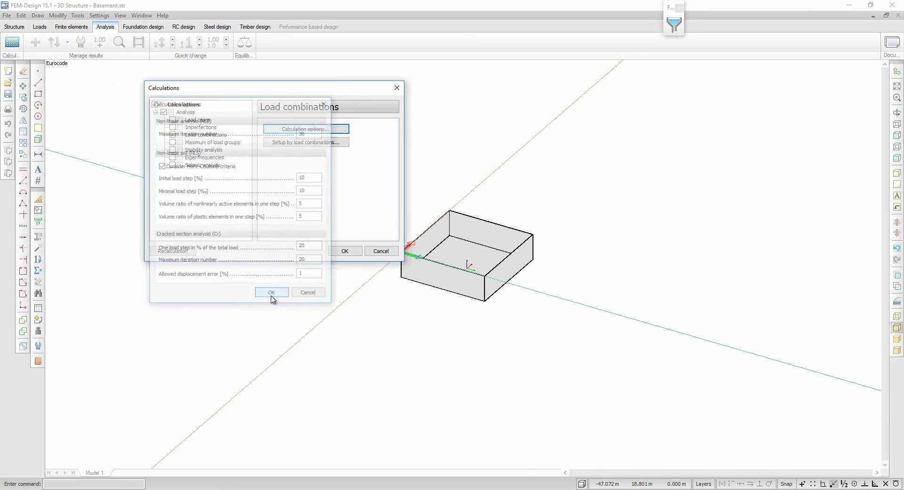
pyautogui.click(346, 251)
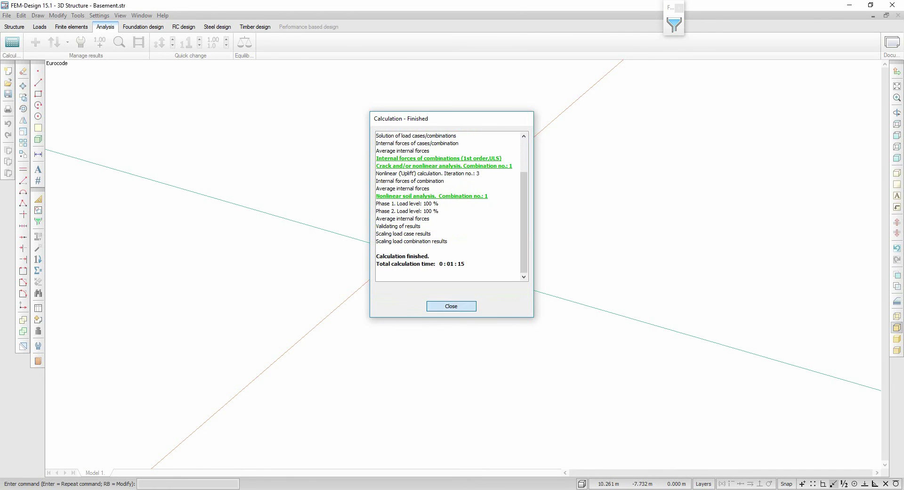
pyautogui.click(451, 307)
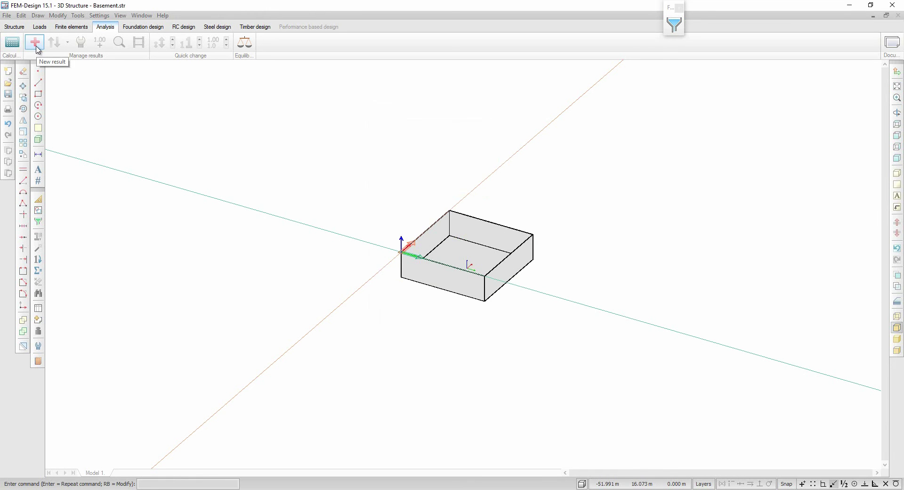
# Display the solid stress Sigma z' for the STR combination and view it in the section along axis 2
pyautogui.click(38, 49)
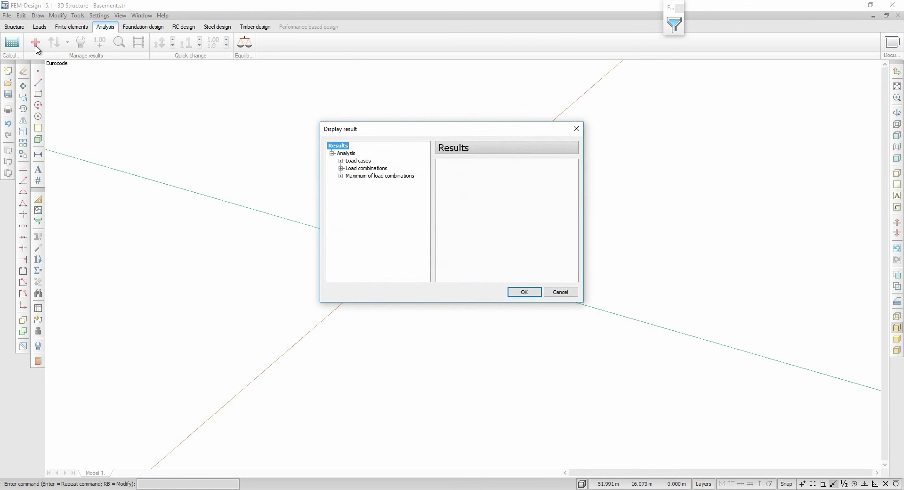
pyautogui.click(341, 168)
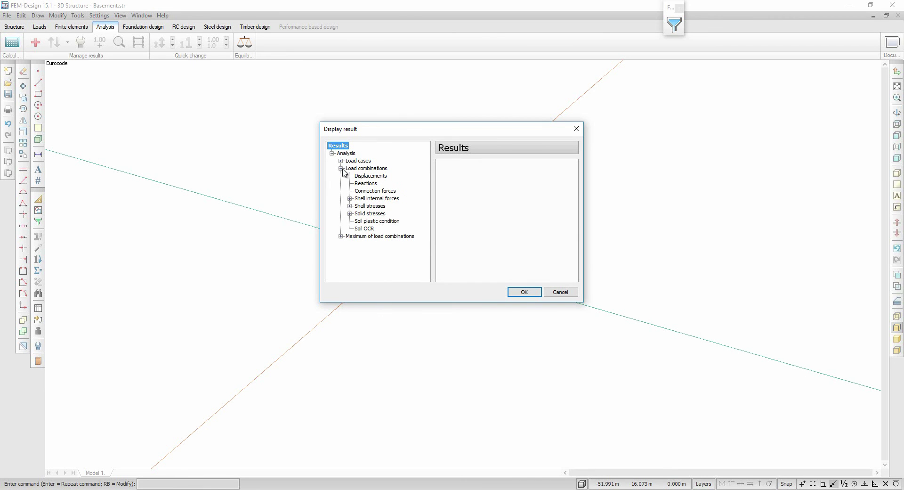
pyautogui.click(349, 213)
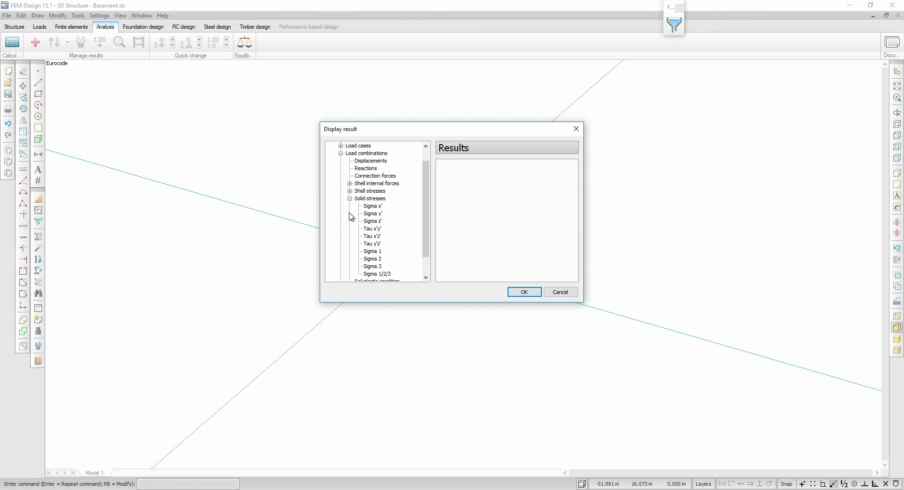
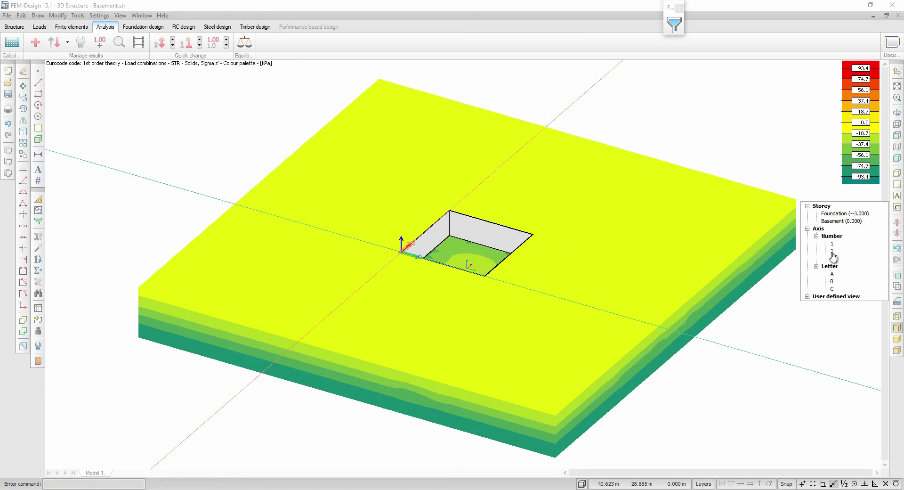
pyautogui.click(831, 251)
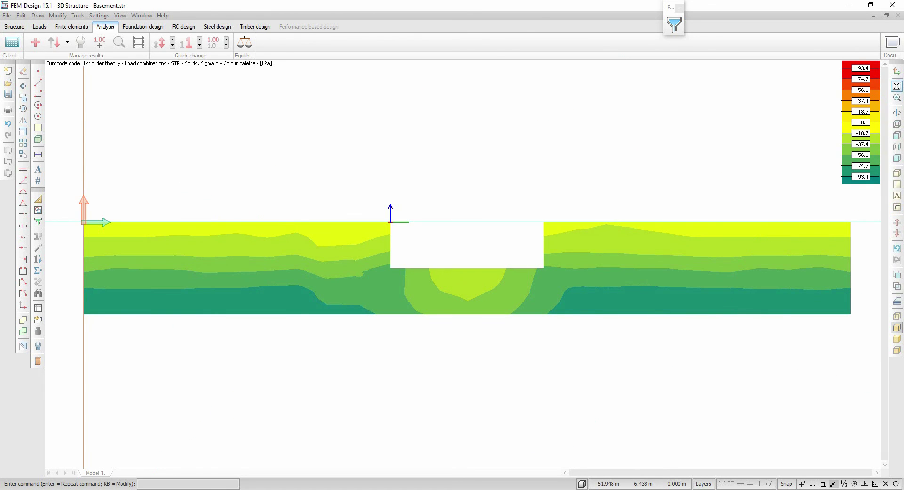
# Display the Soil OCR result for the STR combination and examine it in section and in 3D
pyautogui.click(36, 42)
pyautogui.click(349, 198)
pyautogui.click(364, 229)
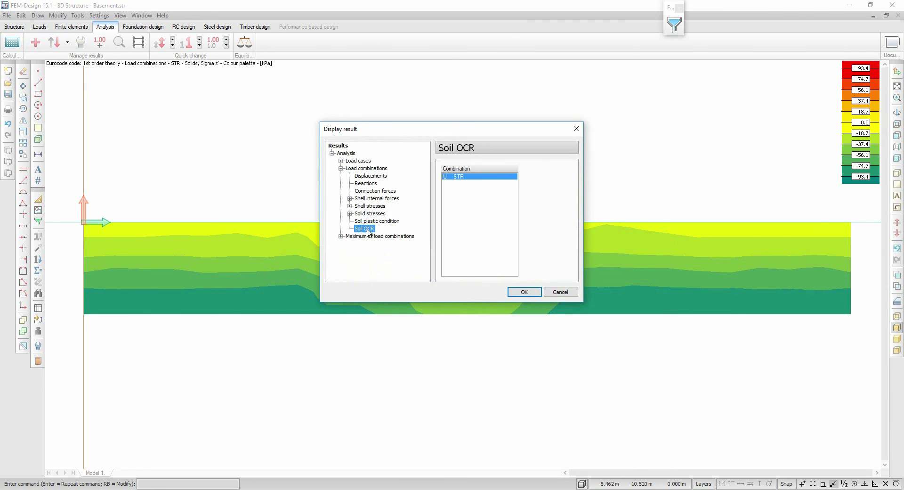
pyautogui.click(523, 292)
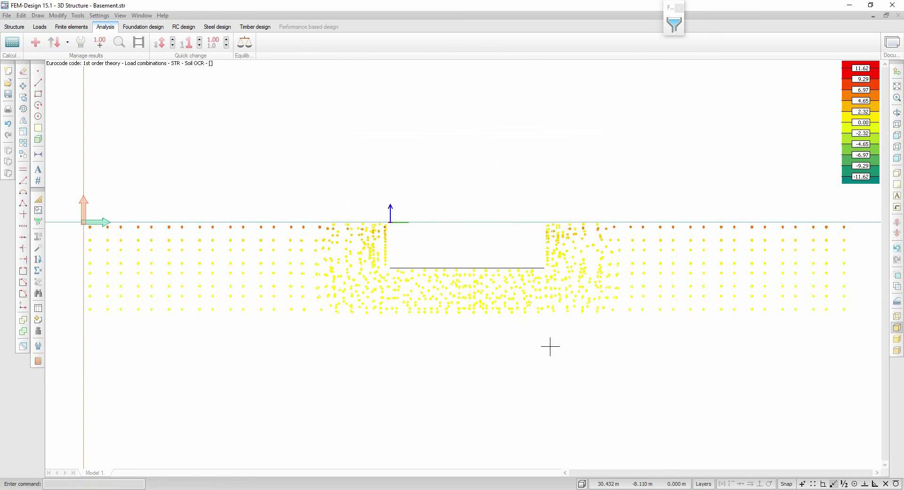
pyautogui.click(896, 173)
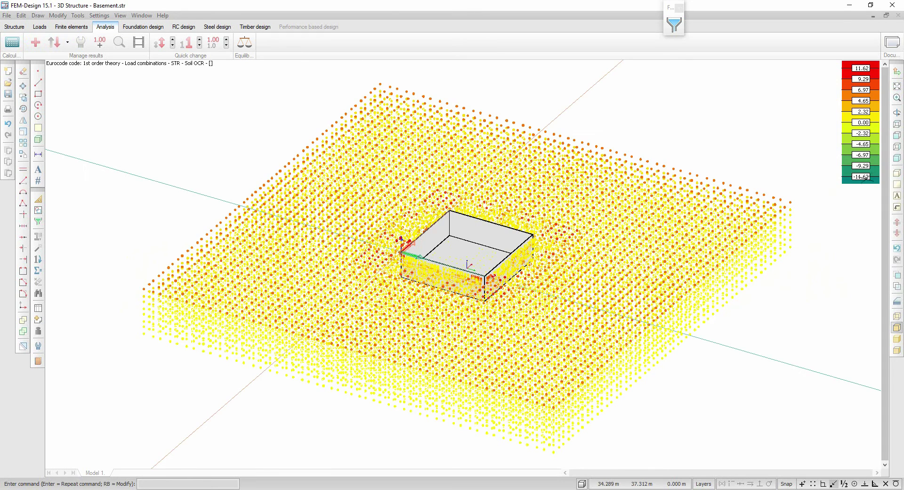
# Display the soil plastic condition around the basement for the STR combination
pyautogui.click(36, 42)
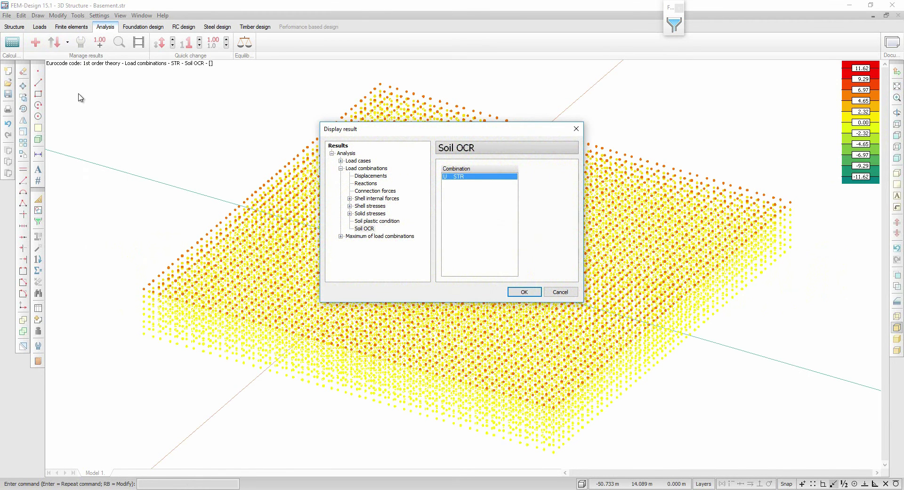
pyautogui.click(377, 221)
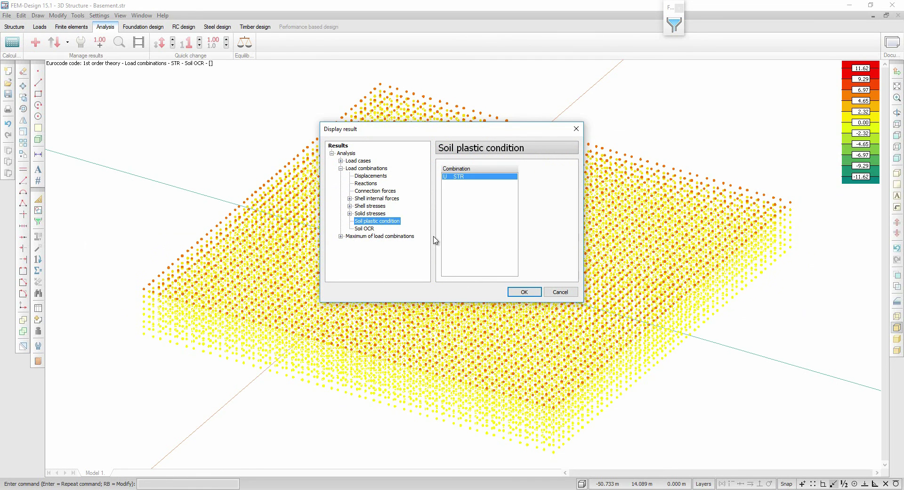
pyautogui.click(524, 292)
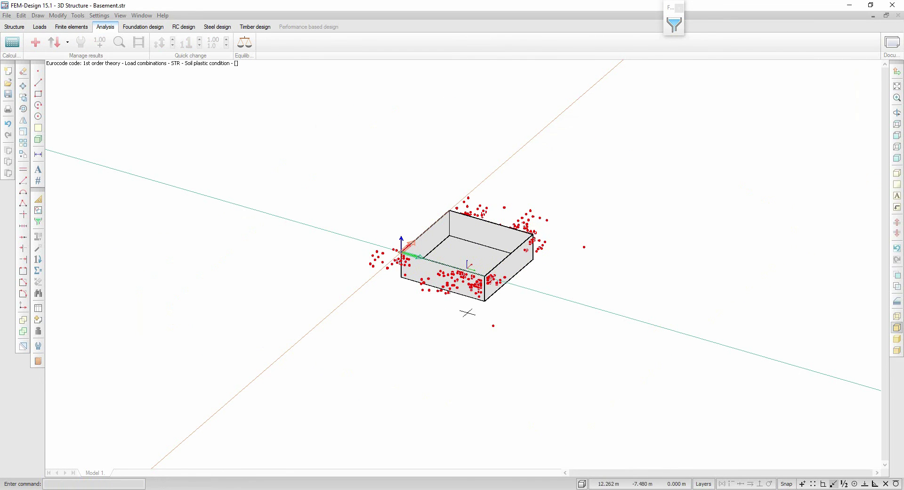
# Display the displacements for the STR combination and examine the deformed soil mesh around the basement
pyautogui.click(35, 42)
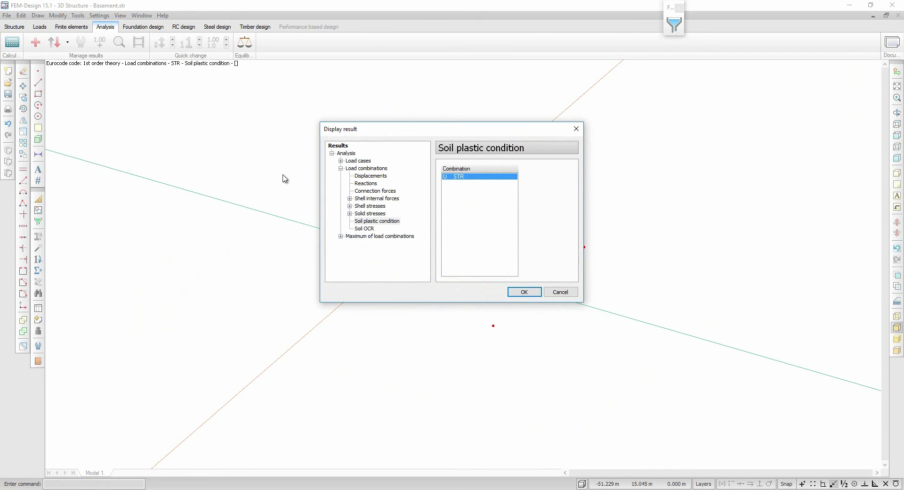
pyautogui.click(365, 177)
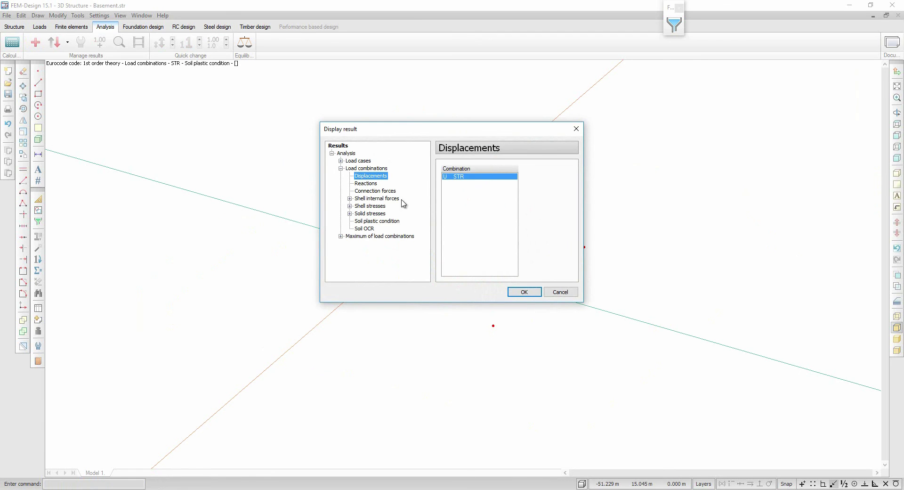
pyautogui.click(523, 291)
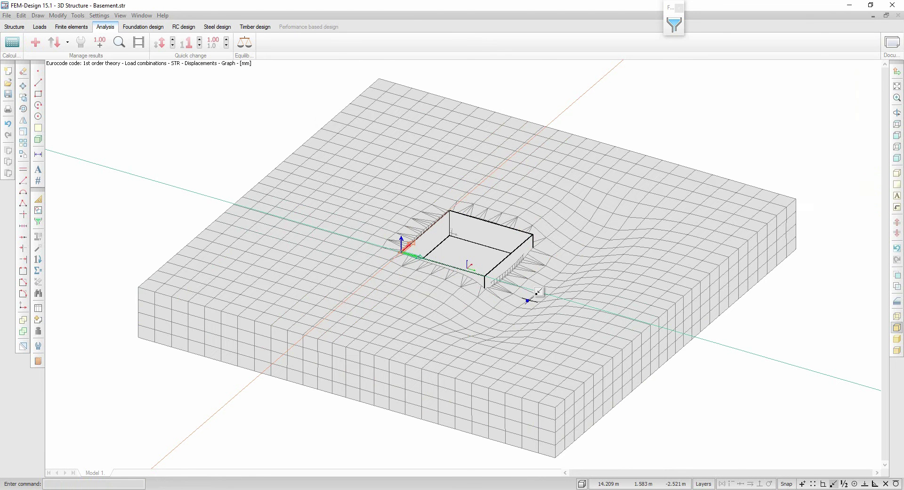
pyautogui.click(896, 123)
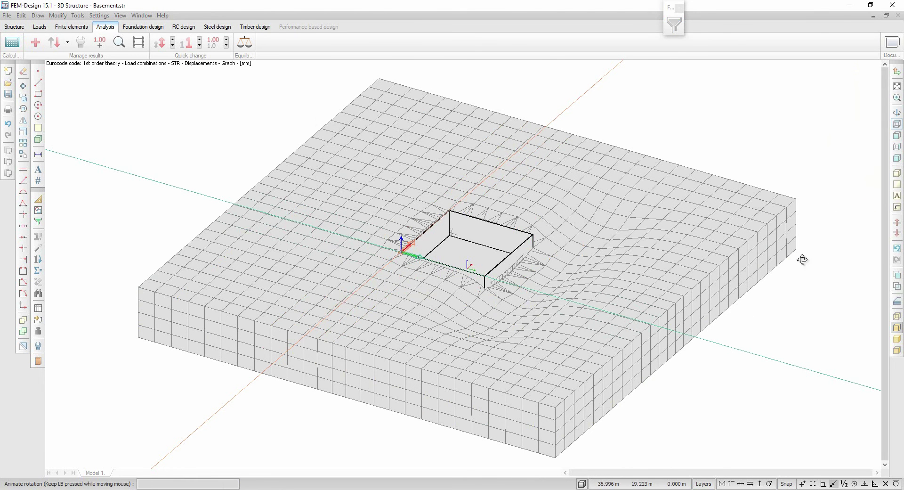
pyautogui.moveTo(756, 355); pyautogui.dragTo(711, 377)
# Set the scale factor of the displacement display to 400
pyautogui.click(81, 42)
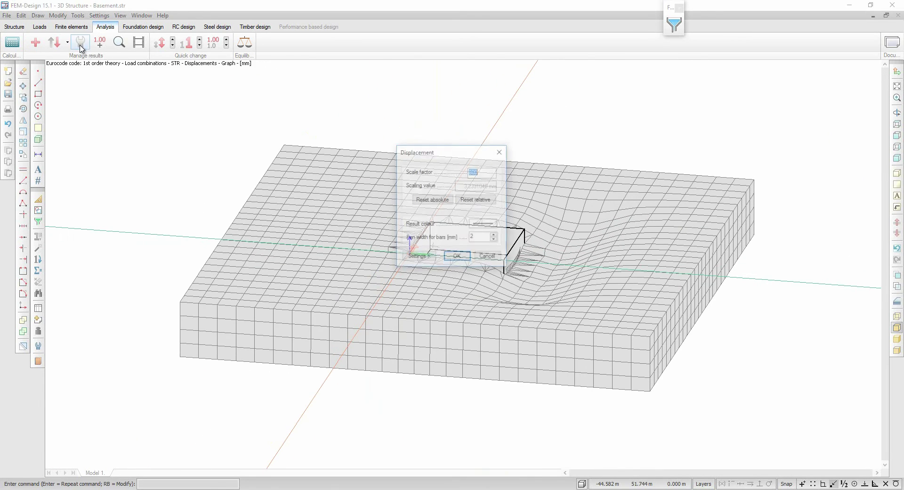
pyautogui.write('400')
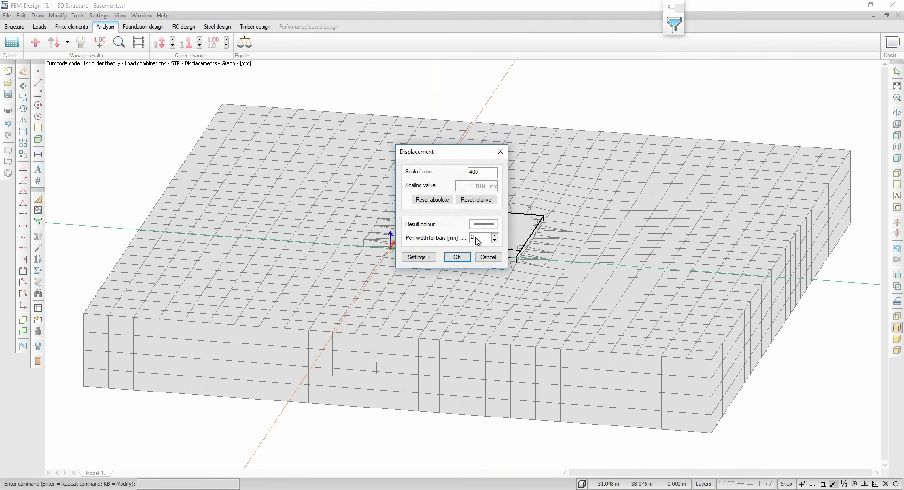
pyautogui.click(457, 257)
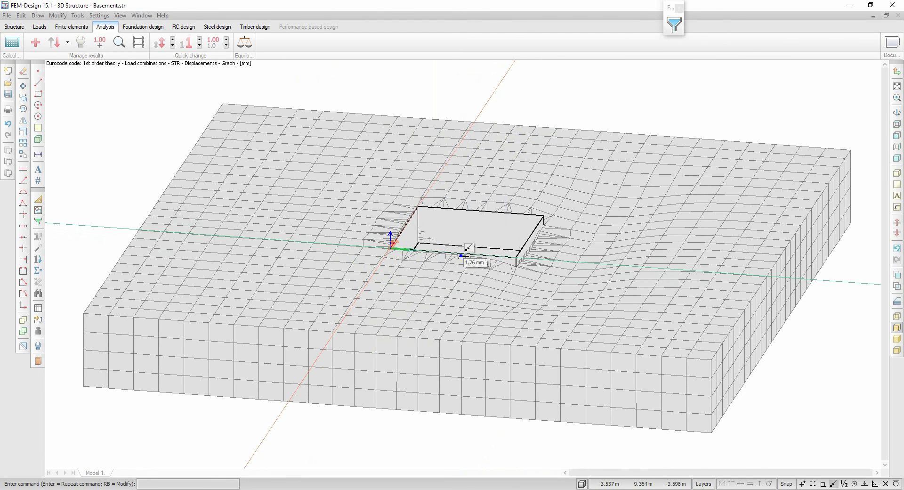
# Play and stop the animation of the STR displacements
pyautogui.click(139, 43)
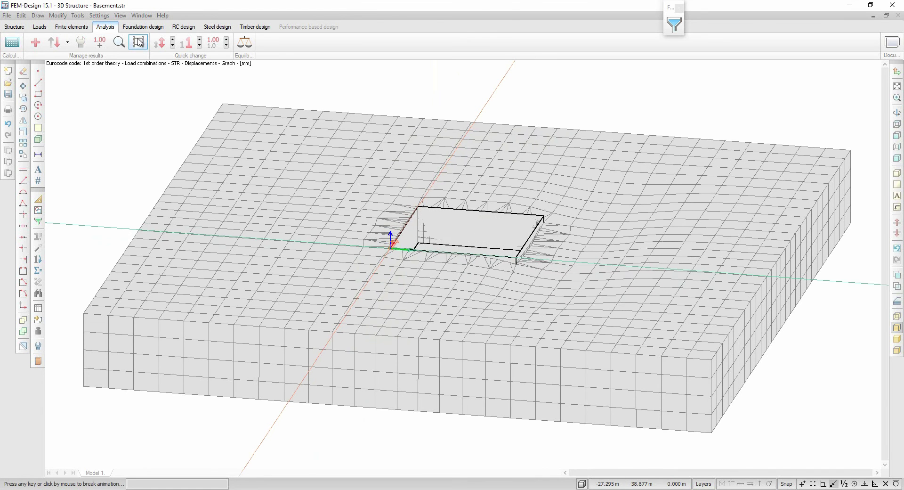
pyautogui.click(135, 71)
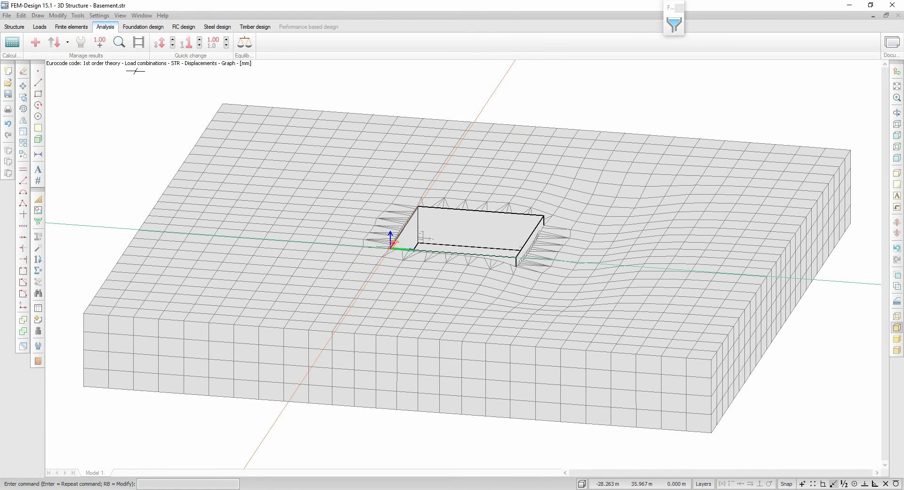
# Display the connection forces for the STR load combination
pyautogui.click(35, 43)
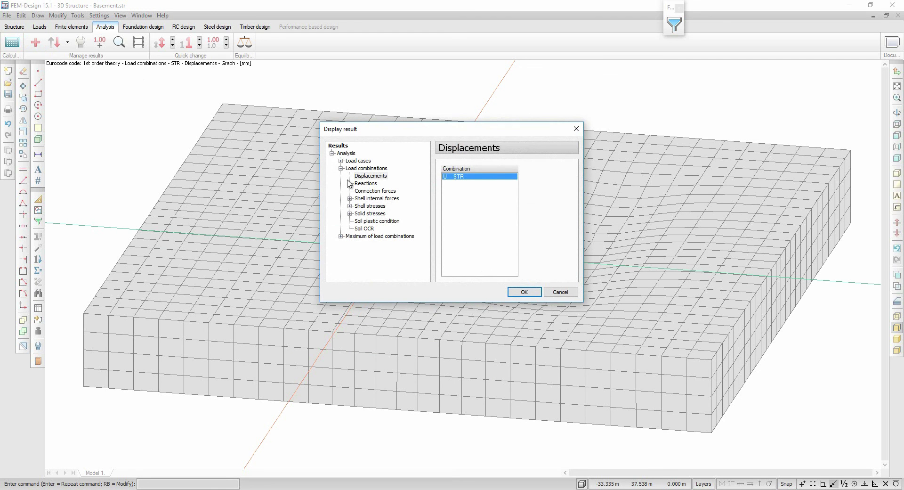
pyautogui.click(373, 191)
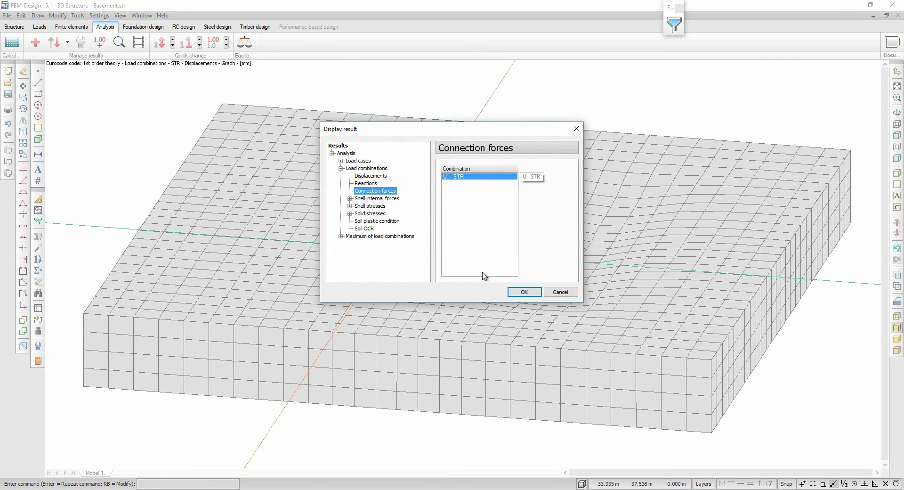
pyautogui.click(523, 292)
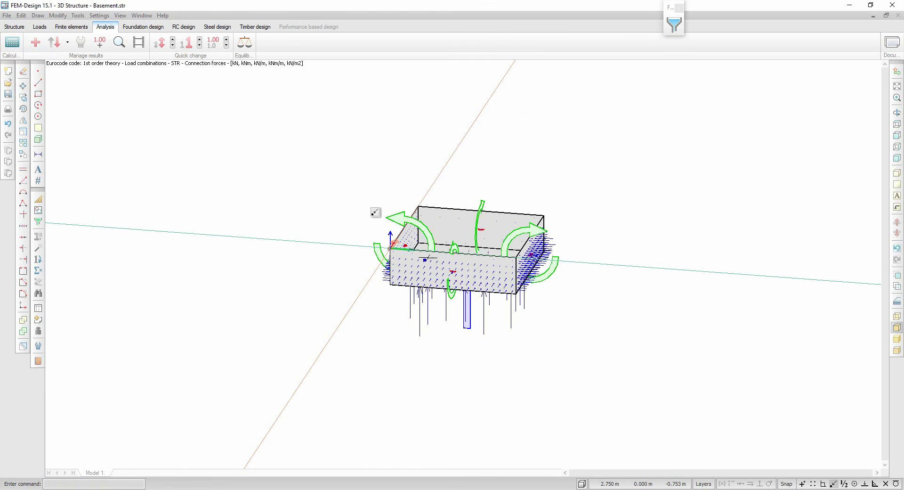
# Switch off the force and moment components of the point, line and resultant connection forces, leaving the surface forces displayed
pyautogui.click(81, 42)
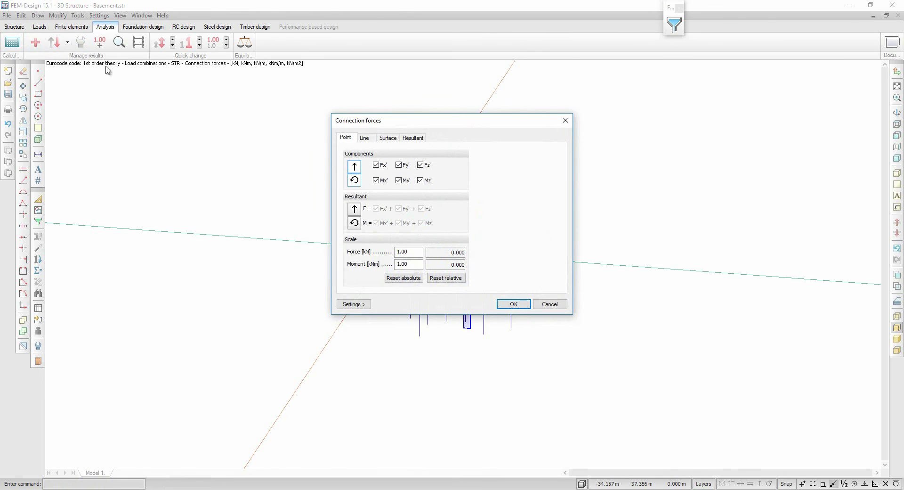
pyautogui.click(355, 166)
pyautogui.click(355, 181)
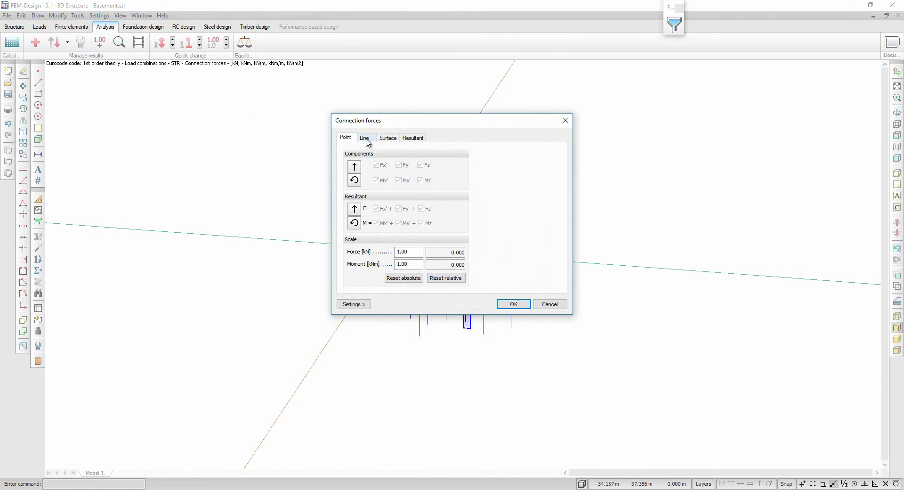
pyautogui.click(365, 138)
pyautogui.click(355, 167)
pyautogui.click(354, 181)
pyautogui.click(413, 137)
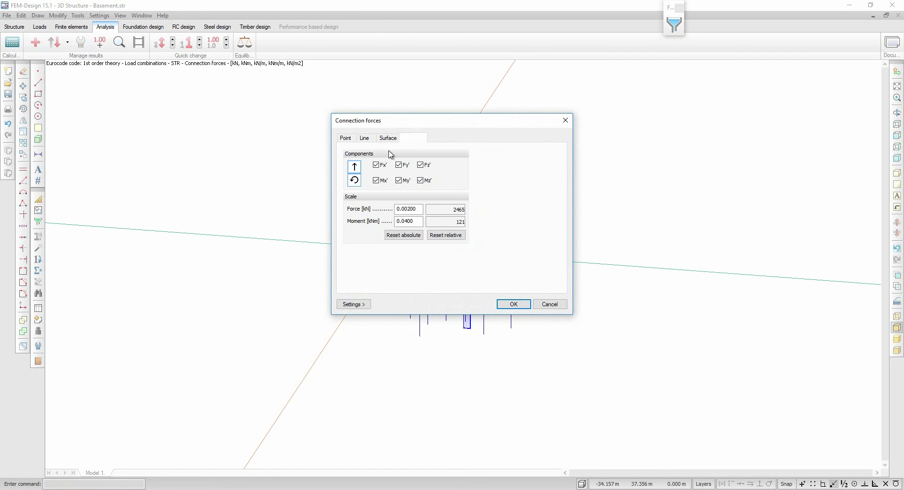
pyautogui.click(355, 168)
pyautogui.click(355, 180)
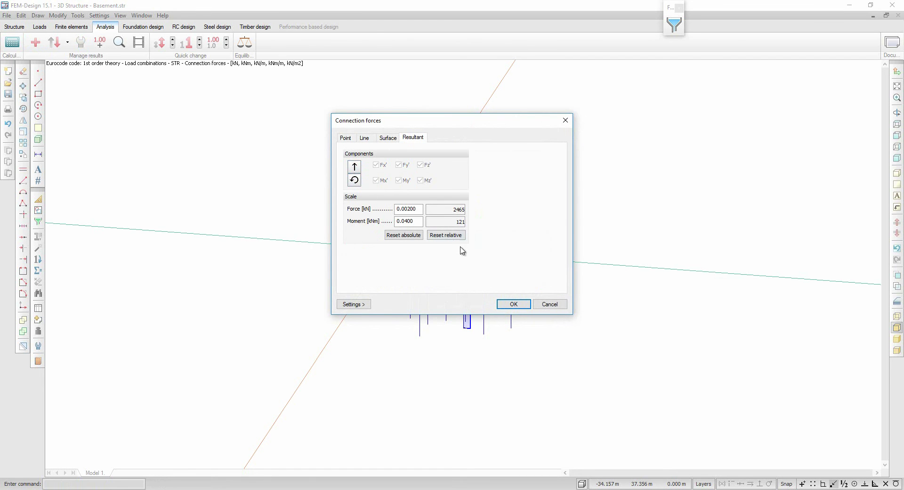
pyautogui.click(513, 304)
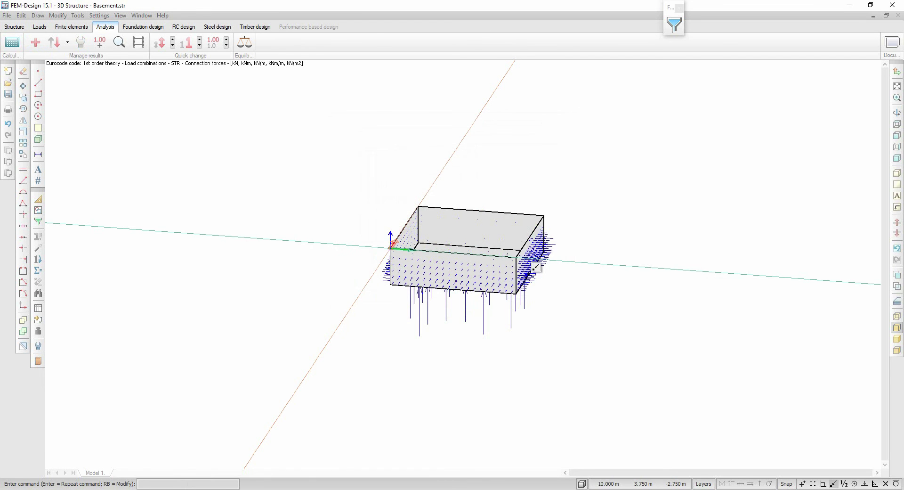
# View the basement's surface connection forces from the front, fitted to the window, and enlarge their display scale
pyautogui.click(897, 136)
pyautogui.click(896, 93)
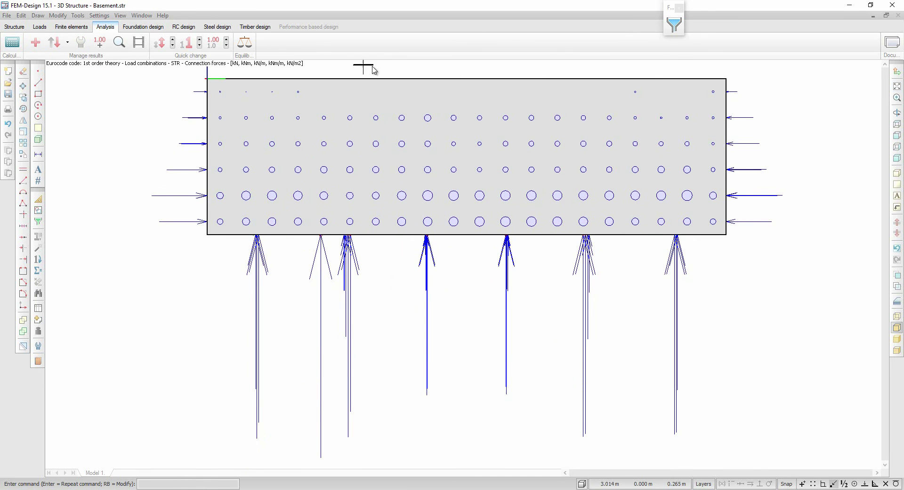
pyautogui.click(174, 43)
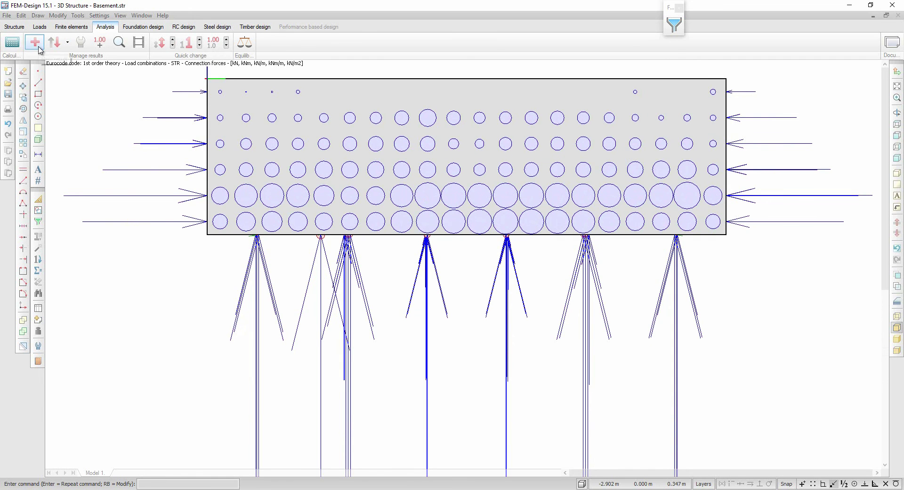
# Display the shell internal force My' for the STR combination as a colour palette and view the basement in 3D
pyautogui.click(54, 42)
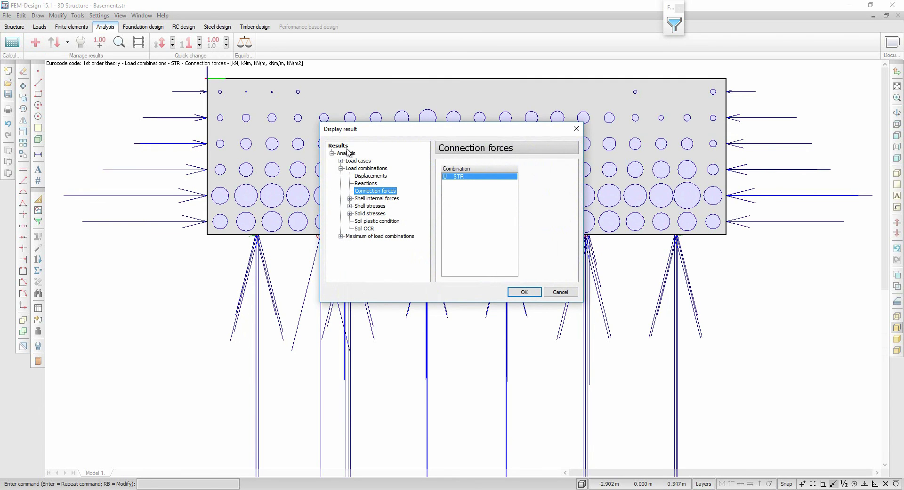
pyautogui.click(349, 198)
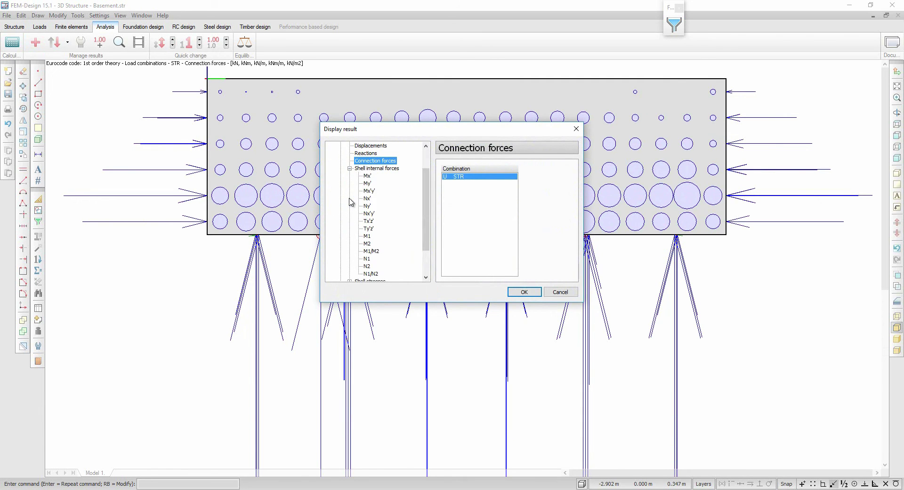
pyautogui.click(367, 183)
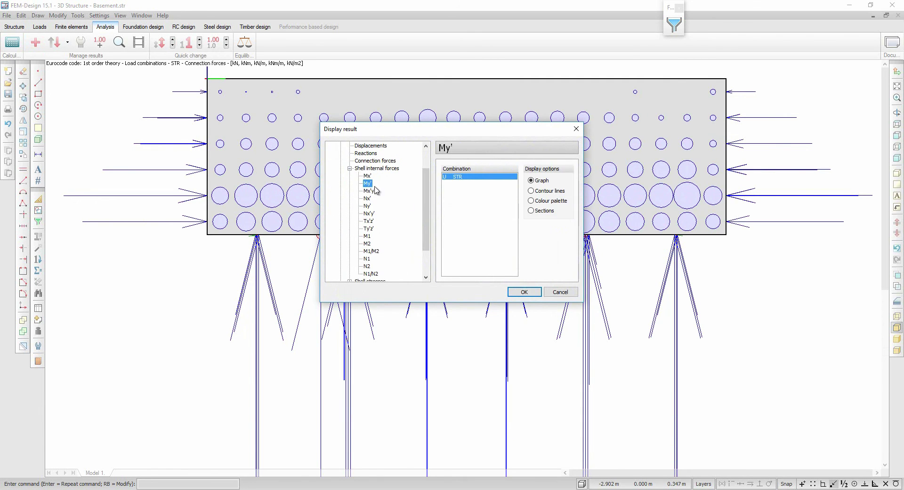
pyautogui.click(556, 201)
pyautogui.click(524, 291)
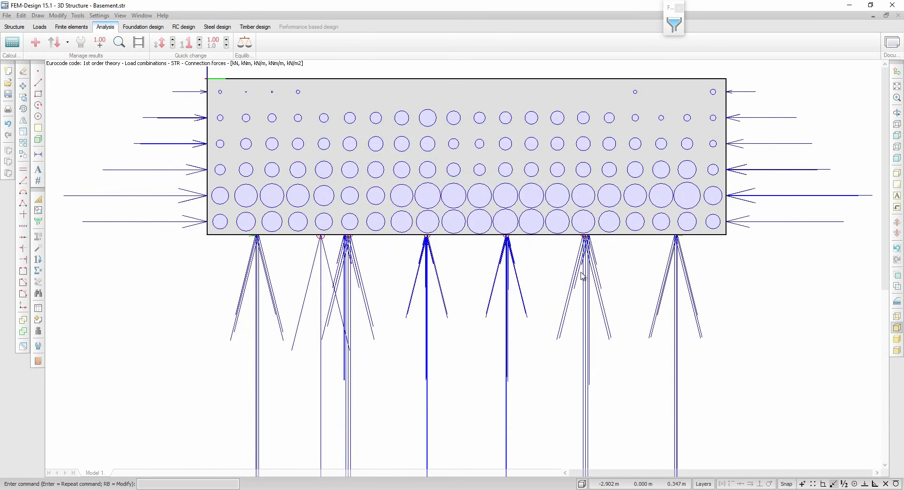
pyautogui.click(897, 157)
pyautogui.click(897, 88)
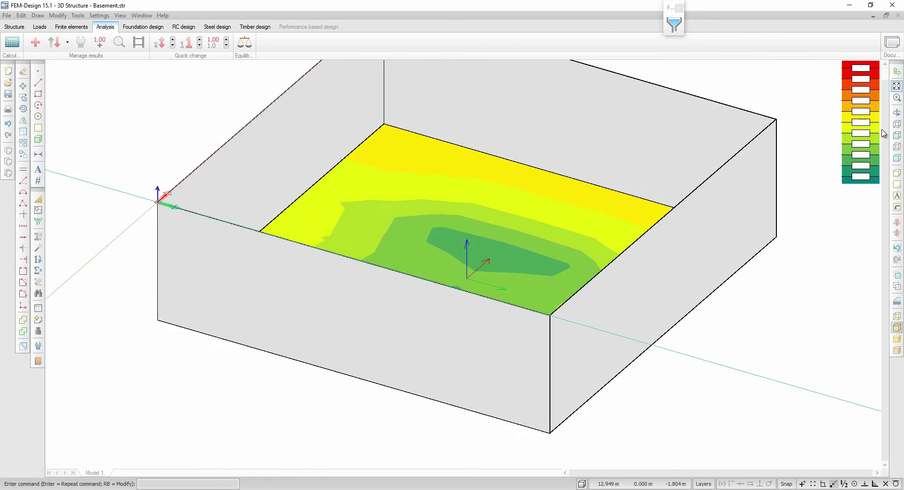
# Hide the Modelling tools object layer covering the My' results on the basement walls
pyautogui.click(703, 484)
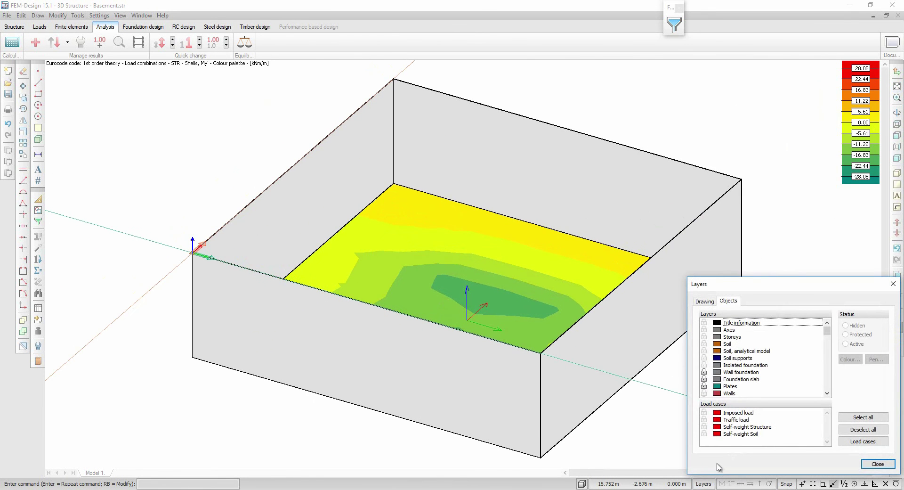
pyautogui.scroll(-2, 744, 386)
pyautogui.click(744, 386)
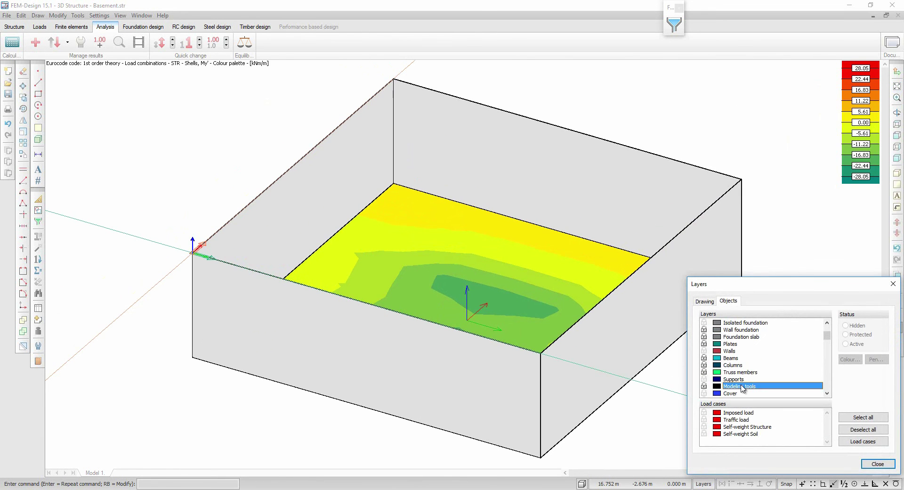
pyautogui.click(868, 462)
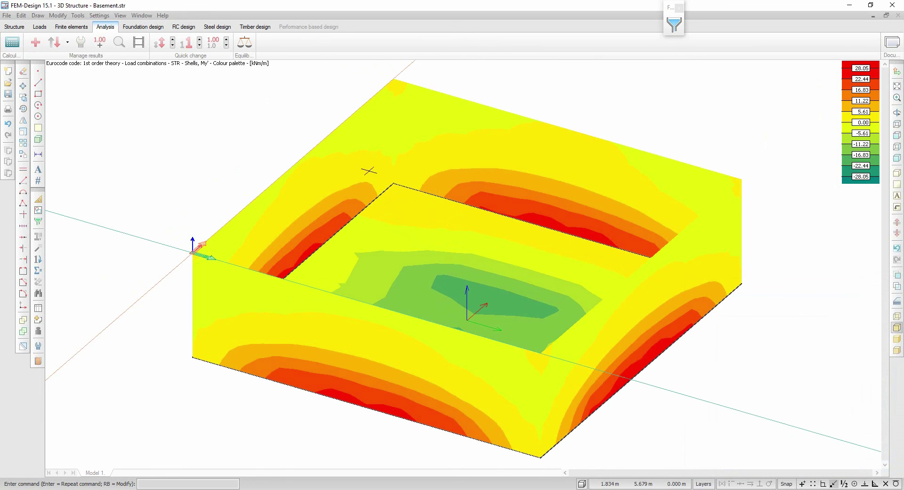
# In RC design, set the floor slab's bottom reinforcement cover to 50 mm in x' and 60 mm in y', with 0.3 mm allowed crack width
pyautogui.click(184, 29)
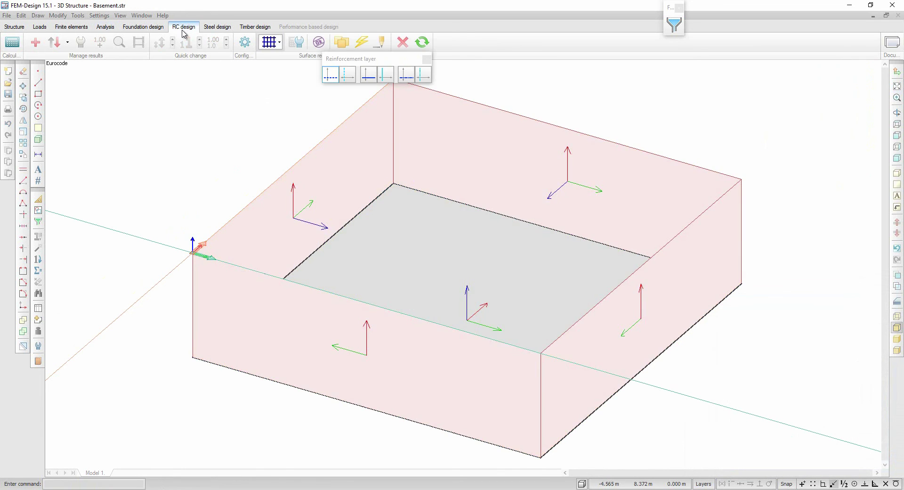
pyautogui.moveTo(196, 147); pyautogui.dragTo(201, 196, button='middle')
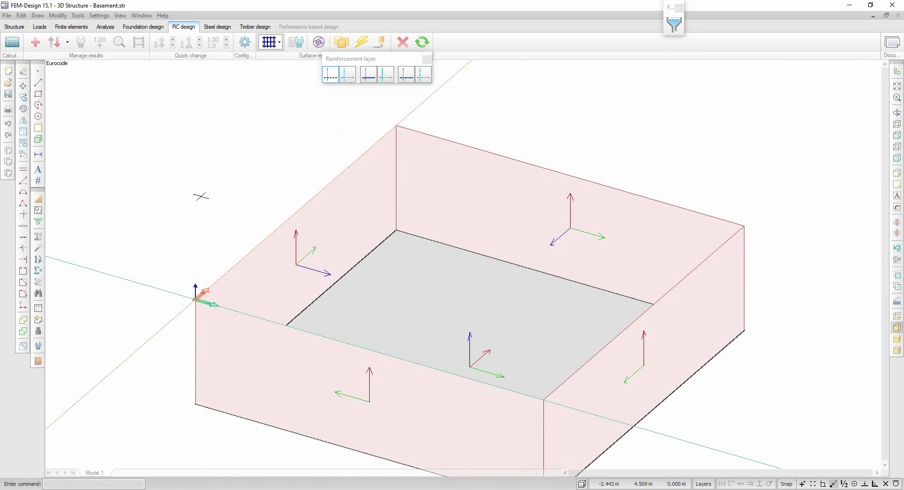
pyautogui.scroll(-3, 182, 182)
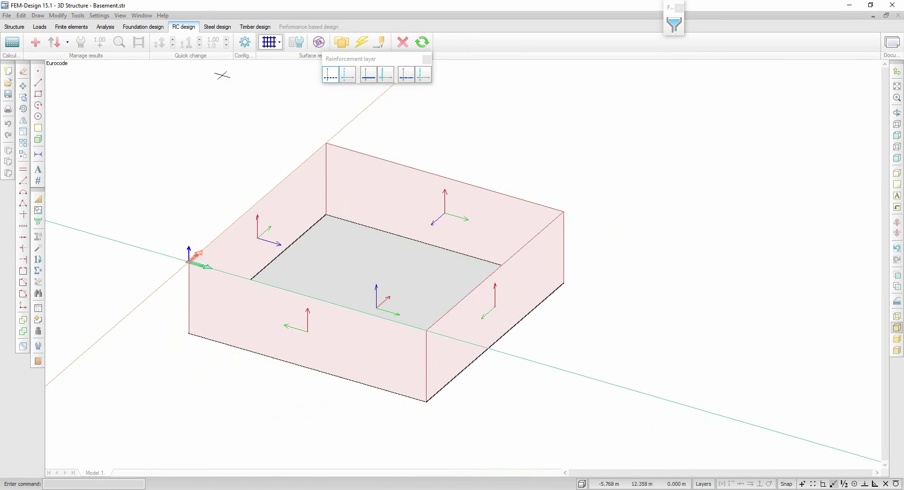
pyautogui.click(297, 43)
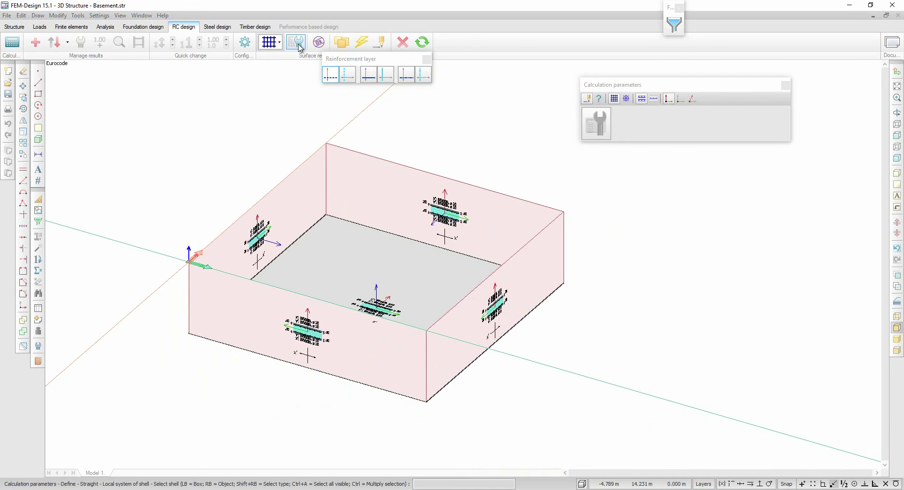
pyautogui.click(598, 98)
pyautogui.click(400, 268)
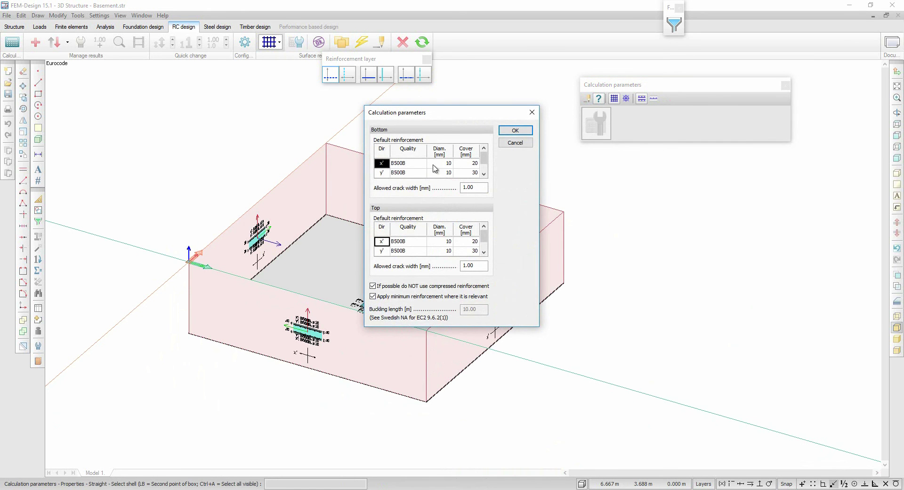
pyautogui.doubleClick(467, 164)
pyautogui.doubleClick(471, 174)
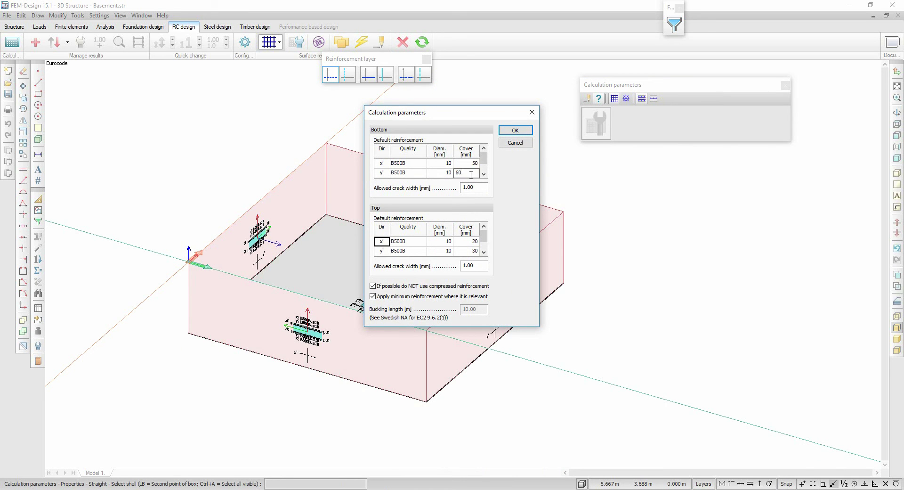
pyautogui.click(479, 187)
# Set the floor slab's top cover to 20 mm in x' and 30 mm in y', edit its top allowed crack width and apply the parameters
pyautogui.doubleClick(472, 241)
pyautogui.doubleClick(477, 250)
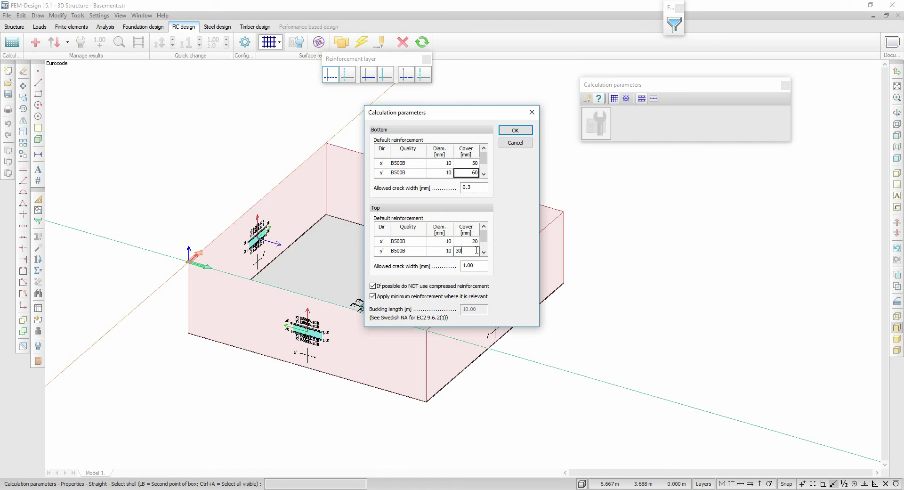
pyautogui.doubleClick(478, 265)
pyautogui.click(436, 299)
pyautogui.click(514, 129)
# Select all basement walls and set their bottom reinforcement cover to 30 mm in x' and 40 mm in y', with 0.3 mm allowed crack width
pyautogui.click(897, 135)
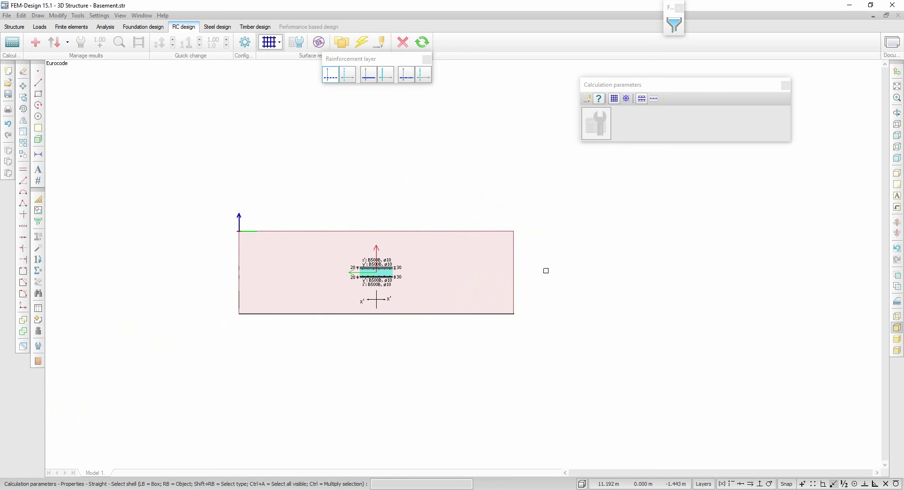
pyautogui.click(546, 270)
pyautogui.click(177, 183)
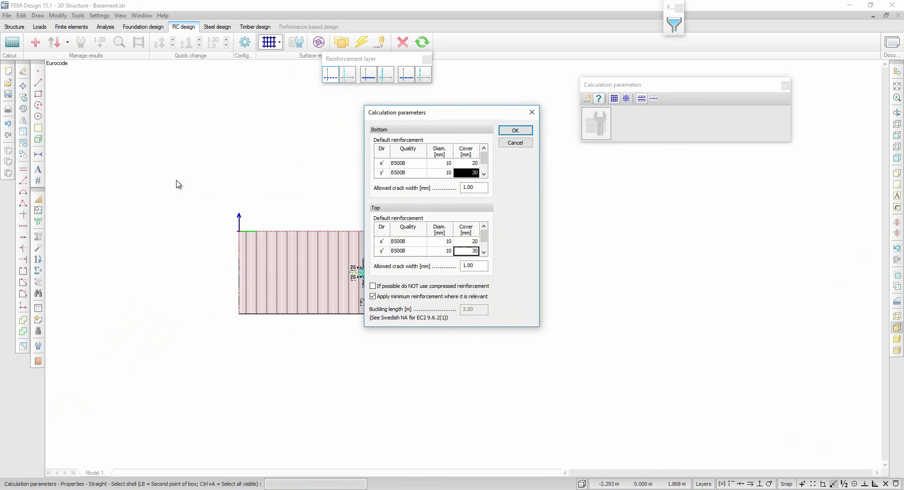
pyautogui.click(475, 162)
pyautogui.click(478, 163)
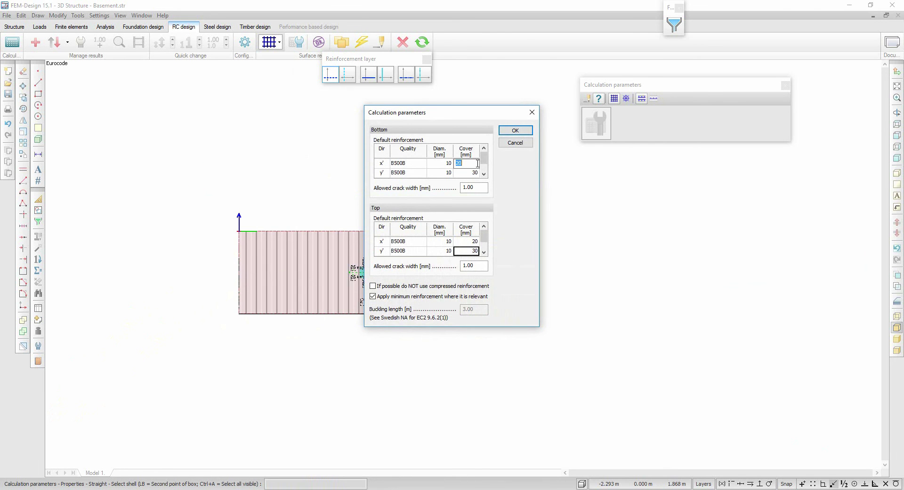
pyautogui.click(473, 173)
pyautogui.press('Tab')
# Set the walls' top cover to 30 mm (x') and 40 mm (y'), crack width 0.3 mm, and enable avoiding compressed reinforcement
pyautogui.click(463, 241)
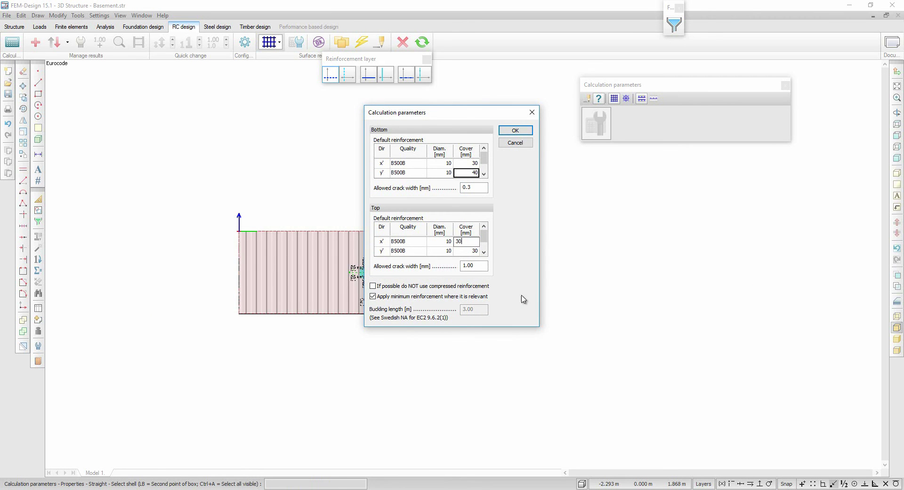
pyautogui.click(464, 251)
pyautogui.moveTo(474, 263); pyautogui.dragTo(453, 266)
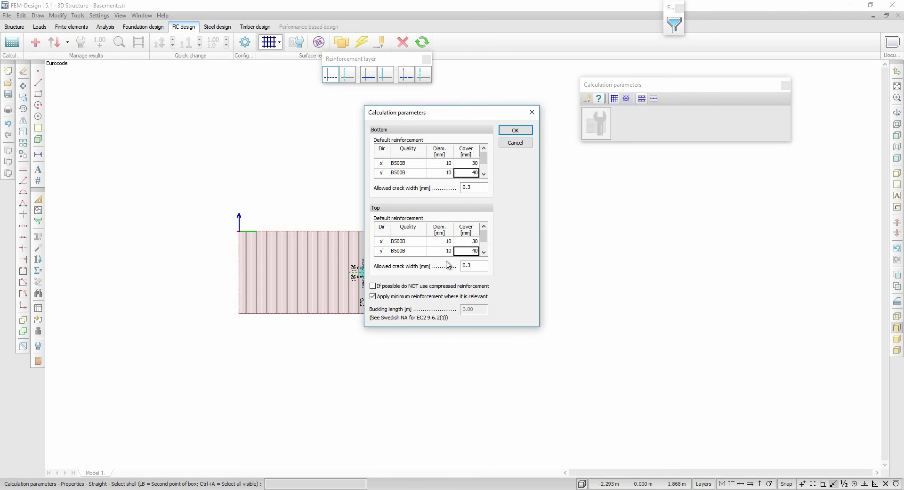
pyautogui.click(374, 286)
pyautogui.click(520, 130)
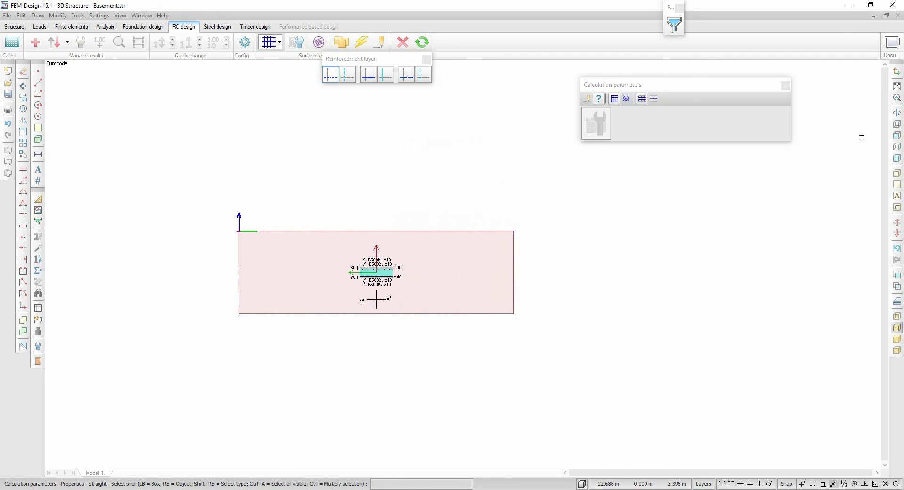
# Run auto design of the surface reinforcement for load combinations on all basement walls and the floor slab
pyautogui.click(897, 158)
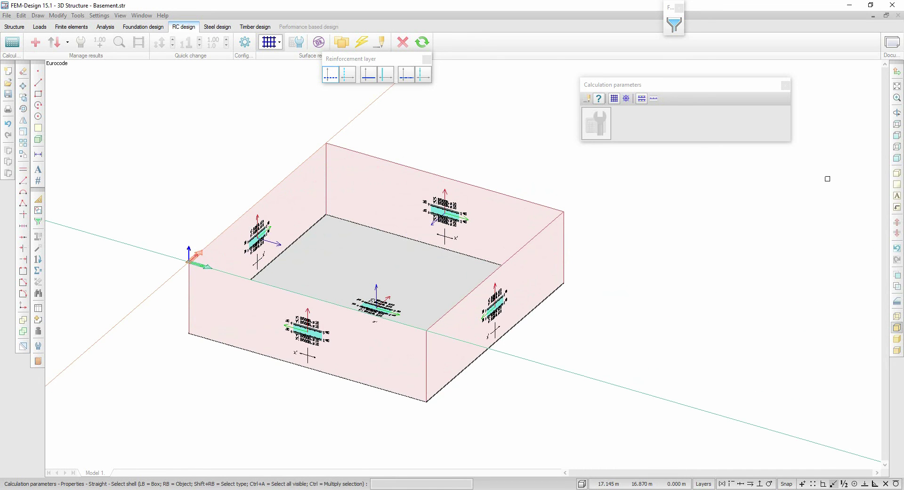
pyautogui.click(362, 42)
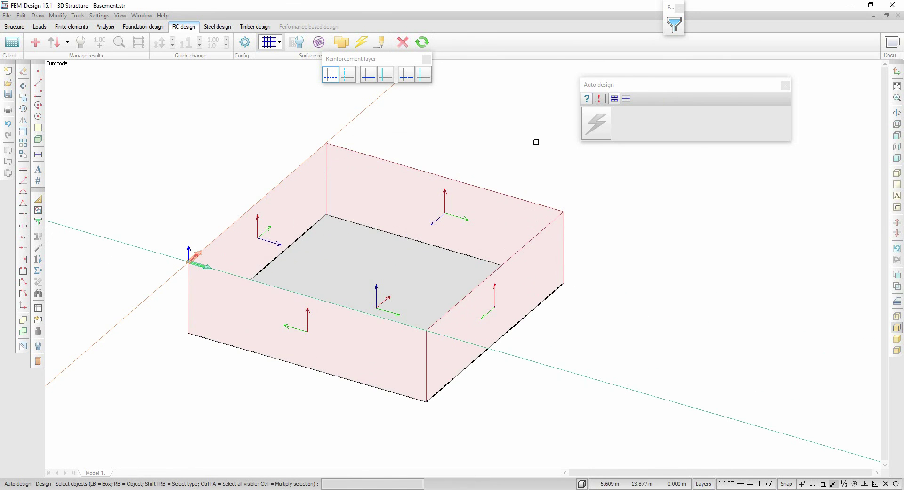
pyautogui.click(597, 100)
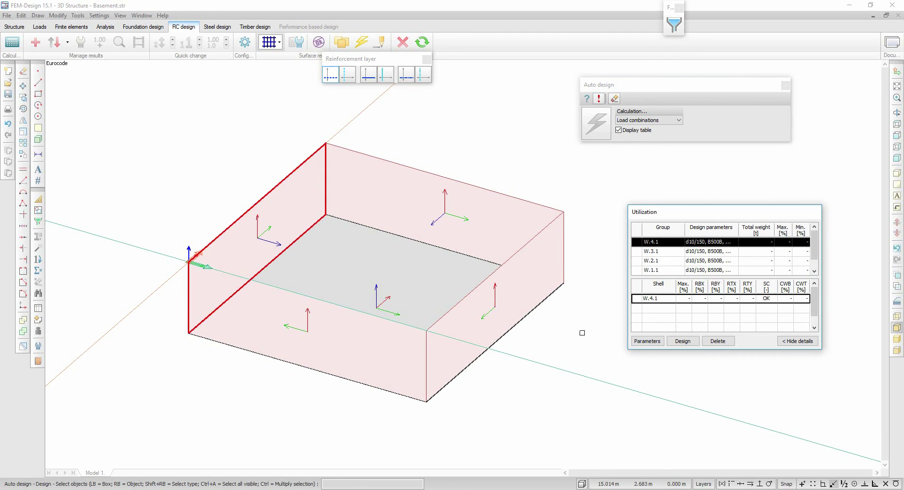
pyautogui.click(602, 431)
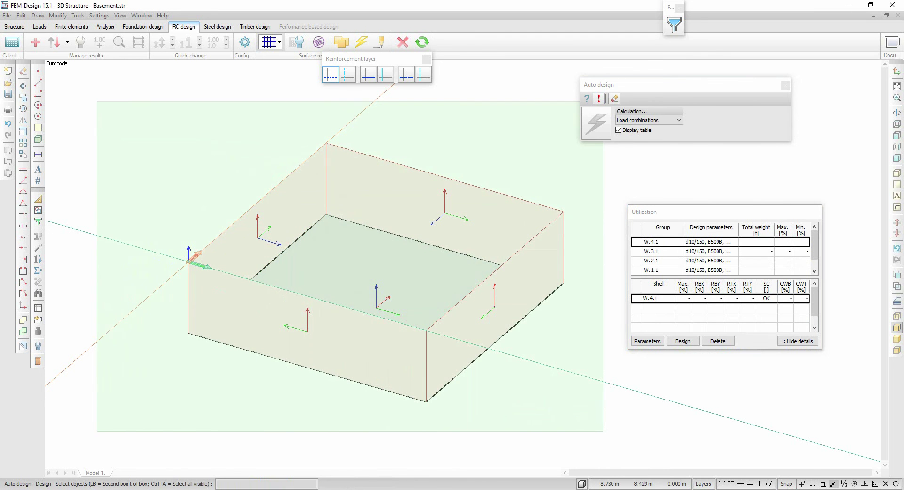
pyautogui.click(96, 101)
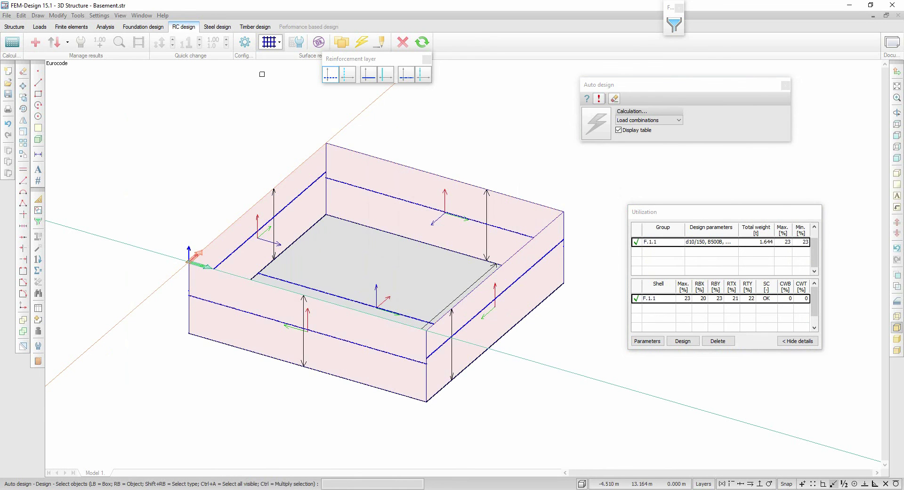
# Open the surface reinforcement check for load combinations and review the utilization of each wall group and the floor slab F.1.1
pyautogui.click(319, 43)
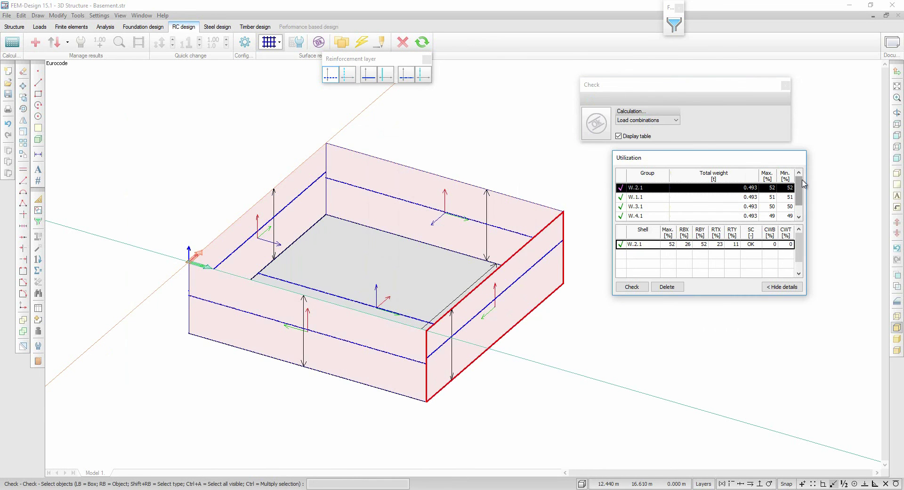
pyautogui.moveTo(801, 184); pyautogui.dragTo(801, 182)
pyautogui.click(663, 198)
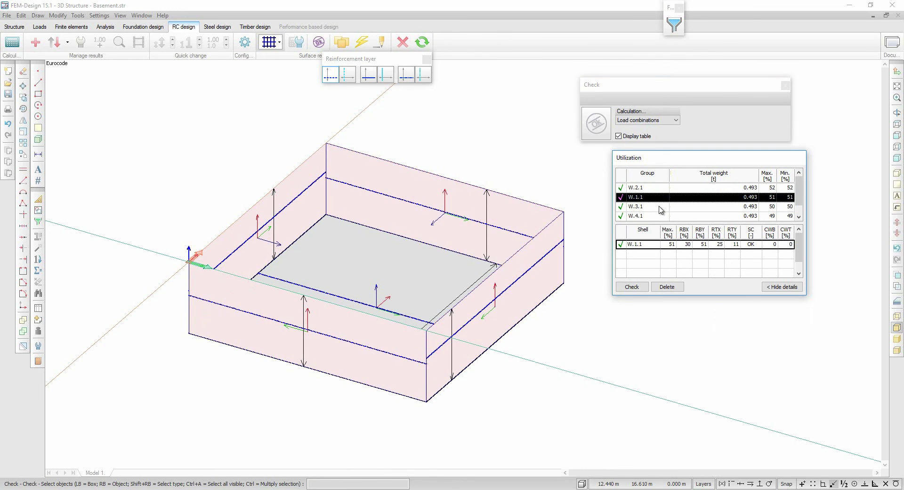
pyautogui.click(661, 207)
pyautogui.click(661, 215)
pyautogui.scroll(-1, 660, 215)
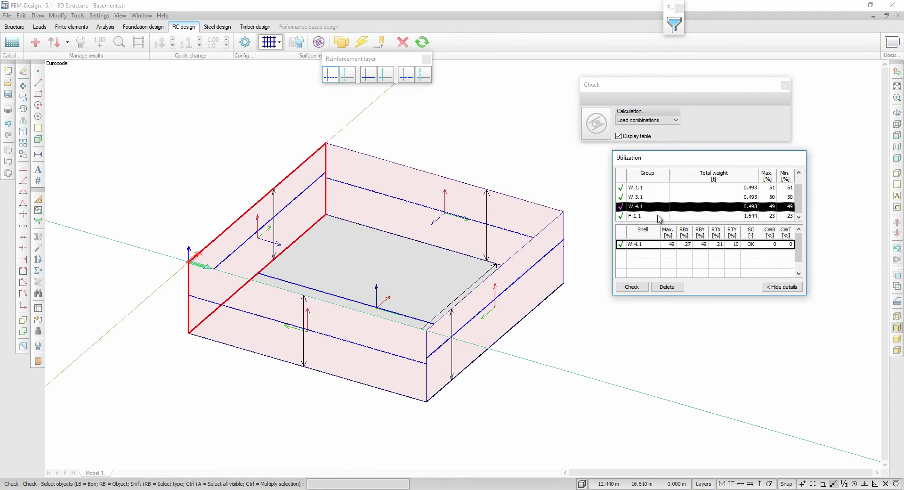
pyautogui.click(659, 217)
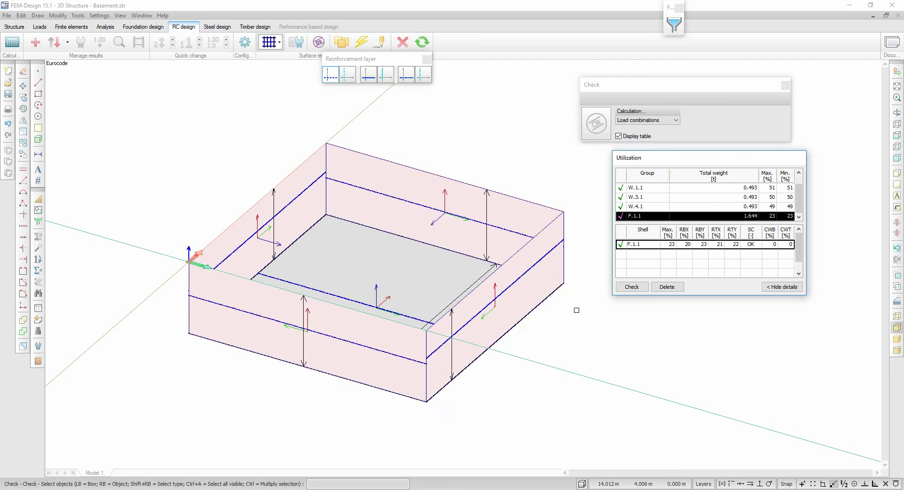
# Orbit the basement and display its bottom y', top x' and top y' reinforcement layers one after another
pyautogui.moveTo(571, 306); pyautogui.dragTo(577, 337)
pyautogui.moveTo(648, 343); pyautogui.dragTo(530, 329)
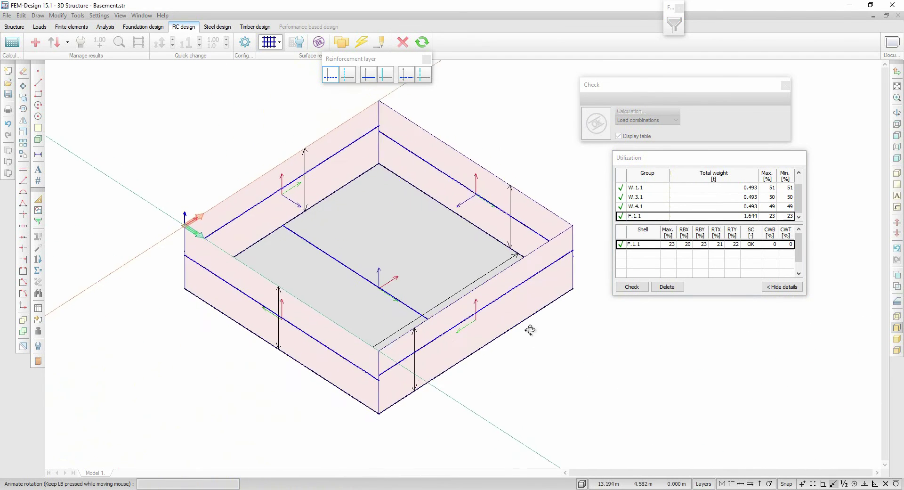
pyautogui.press('Escape')
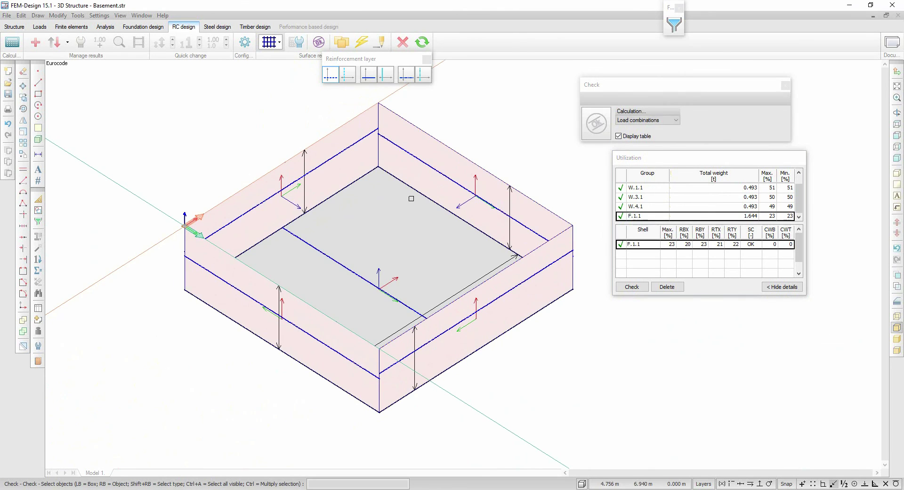
pyautogui.click(348, 74)
pyautogui.click(369, 75)
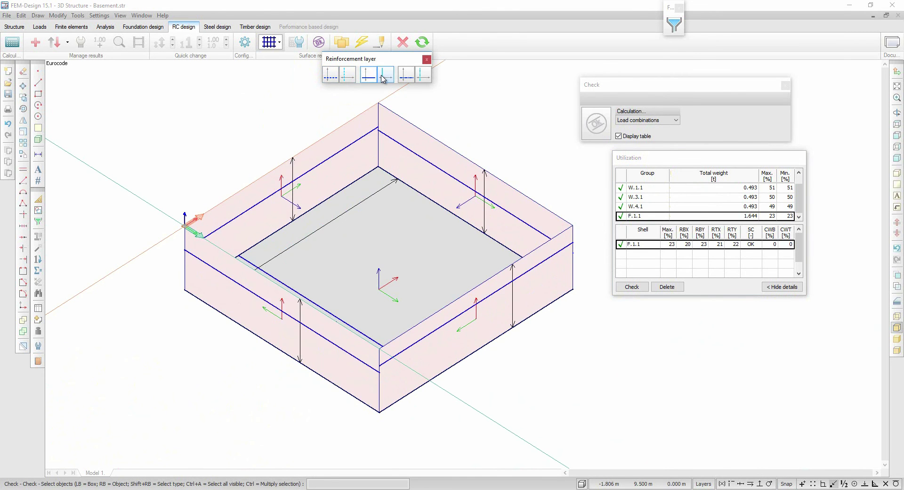
pyautogui.click(383, 77)
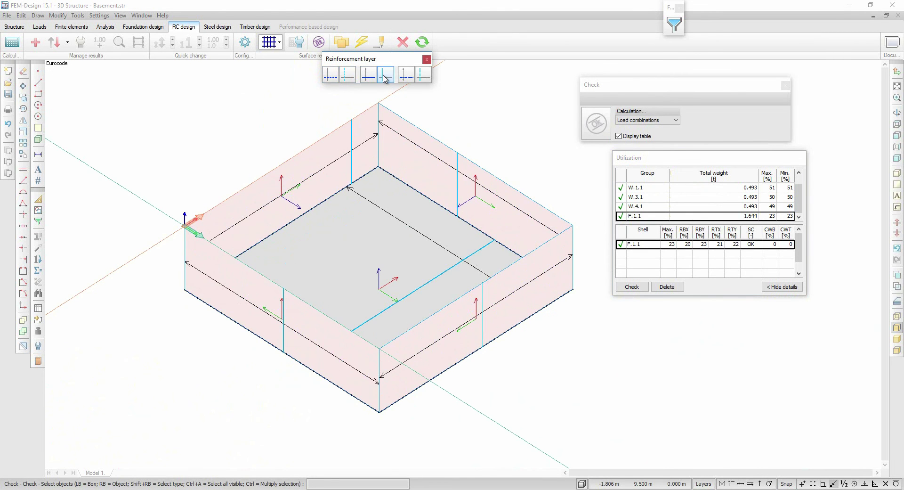
# Display the model as wireframe and examine the top y' reinforcement labels on the slab and walls up close
pyautogui.click(896, 316)
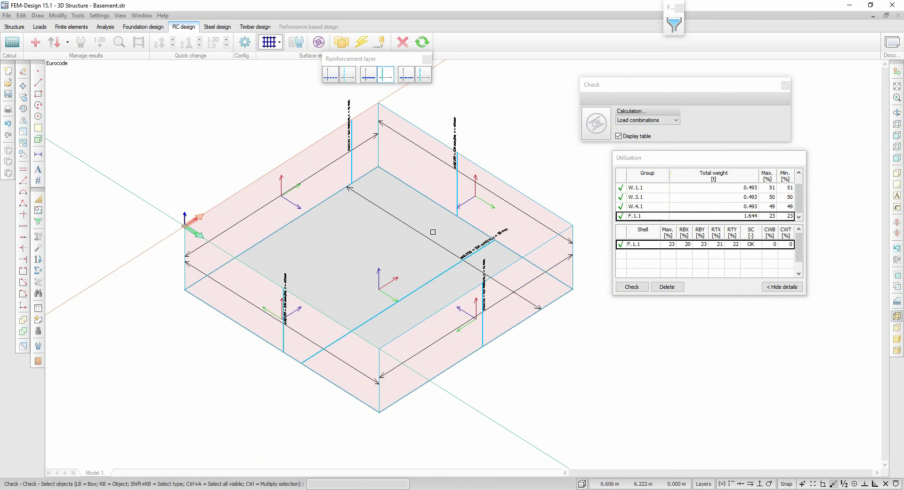
pyautogui.scroll(5, 432, 232)
pyautogui.moveTo(544, 127); pyautogui.dragTo(527, 159, button='middle')
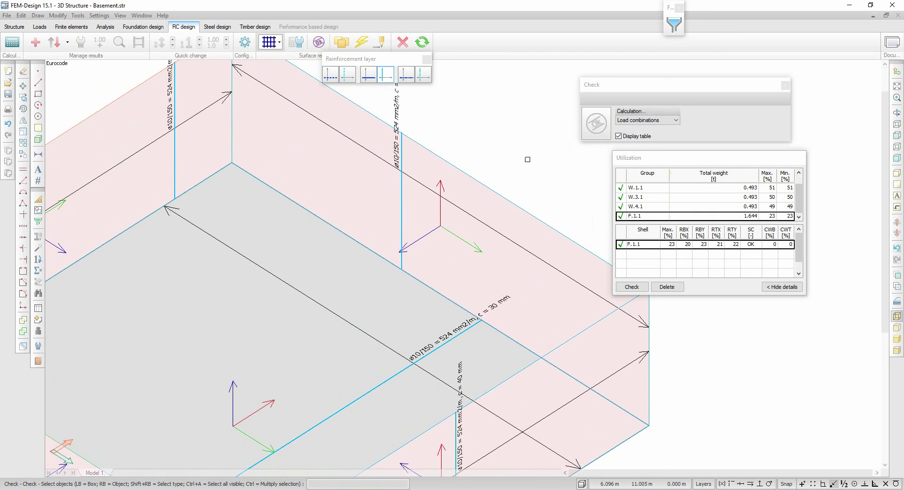